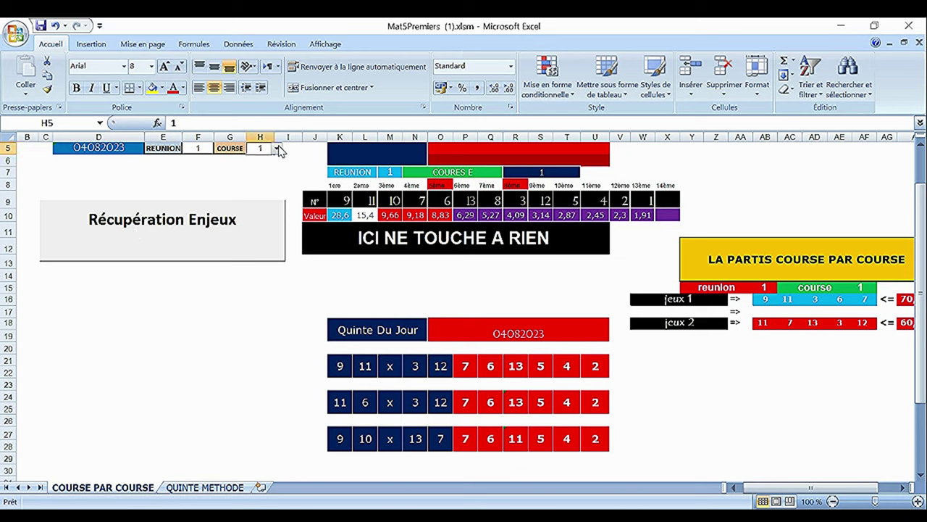
Load runners, stakes and Quinté combinations for courses 1 and 2 via Récupération Enjeux
click(278, 148)
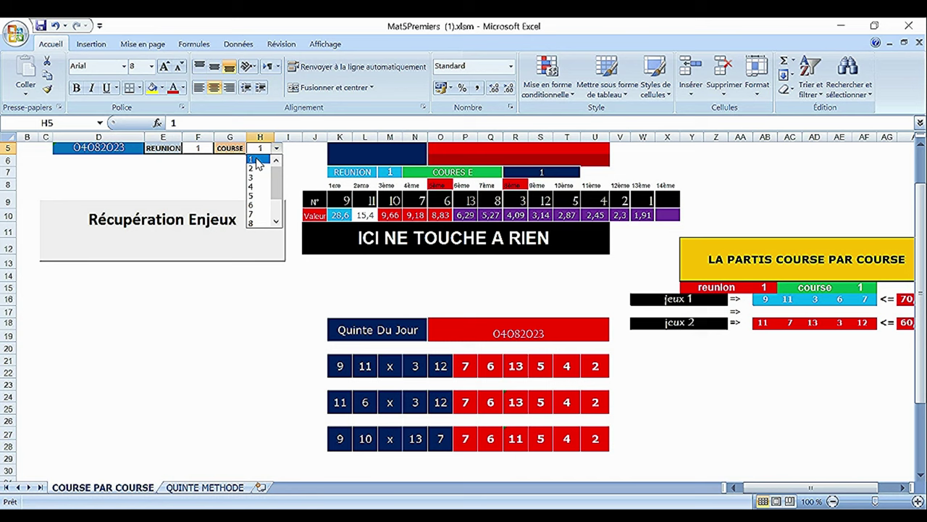
click(259, 161)
click(194, 227)
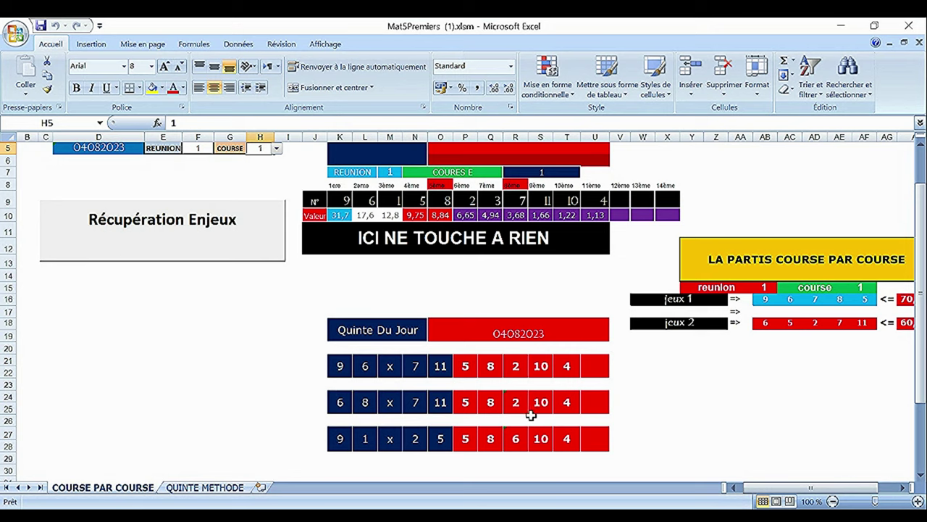
click(276, 149)
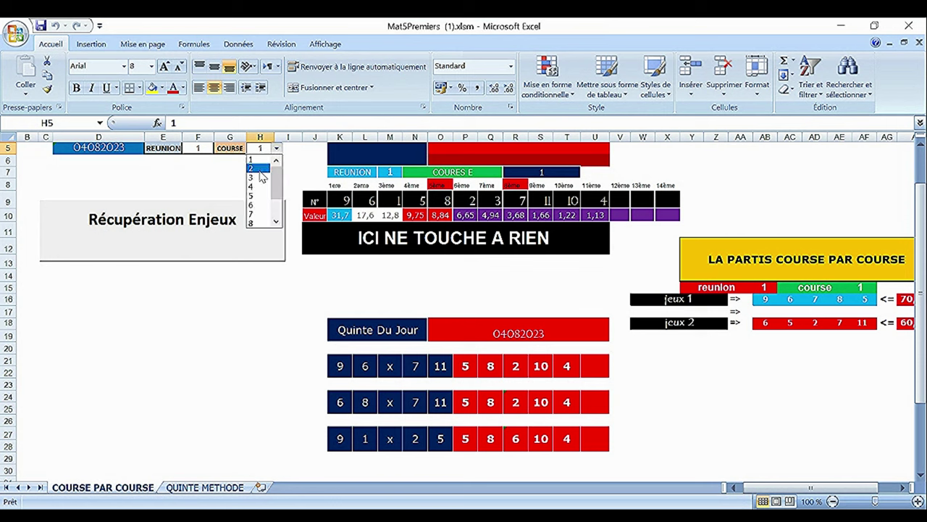
click(261, 168)
click(197, 234)
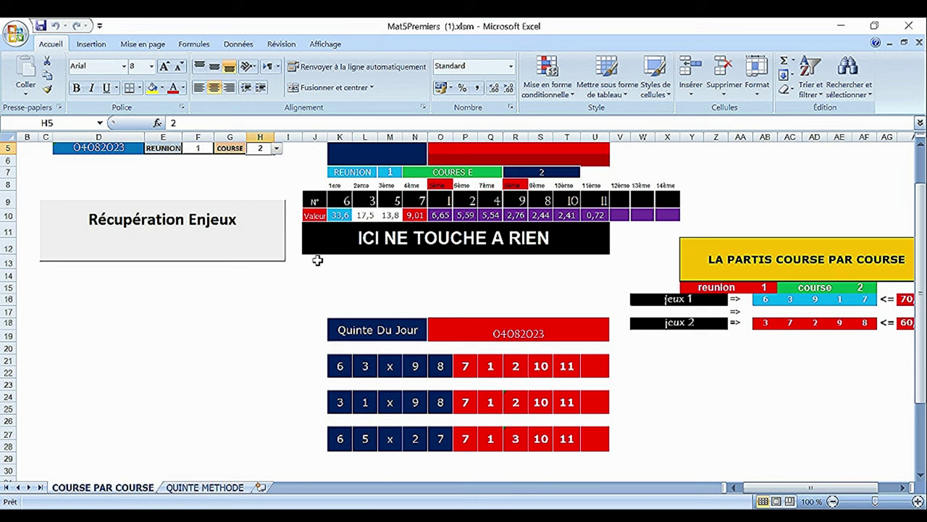
Load courses 3 and 4 the same way, then set H5 to course 5
click(277, 149)
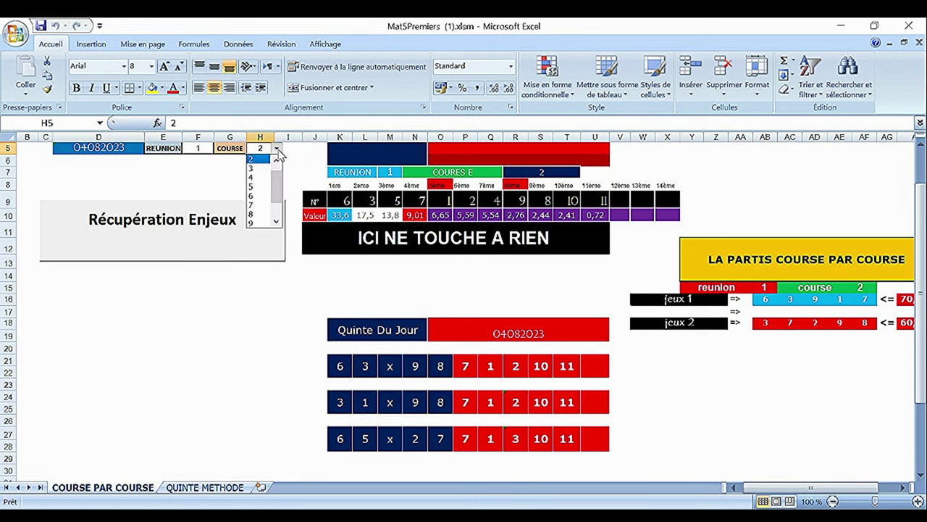
click(261, 171)
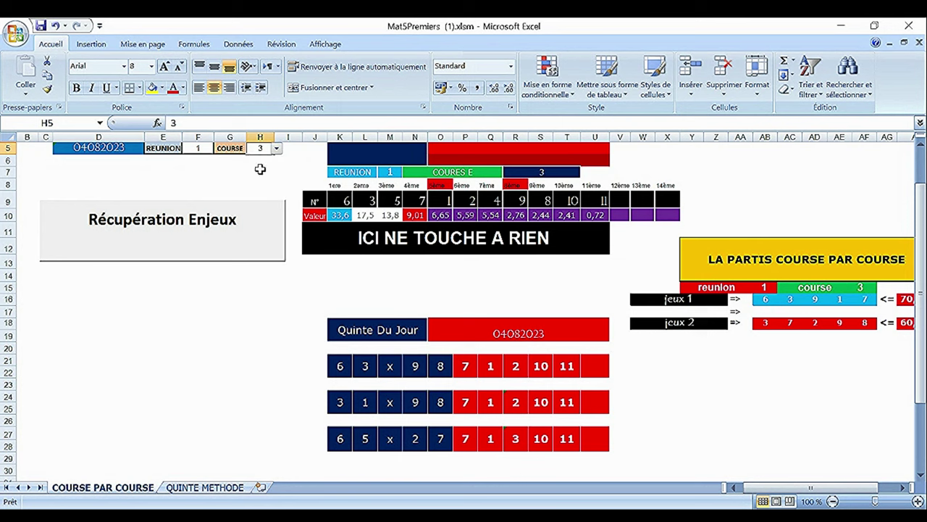
click(193, 232)
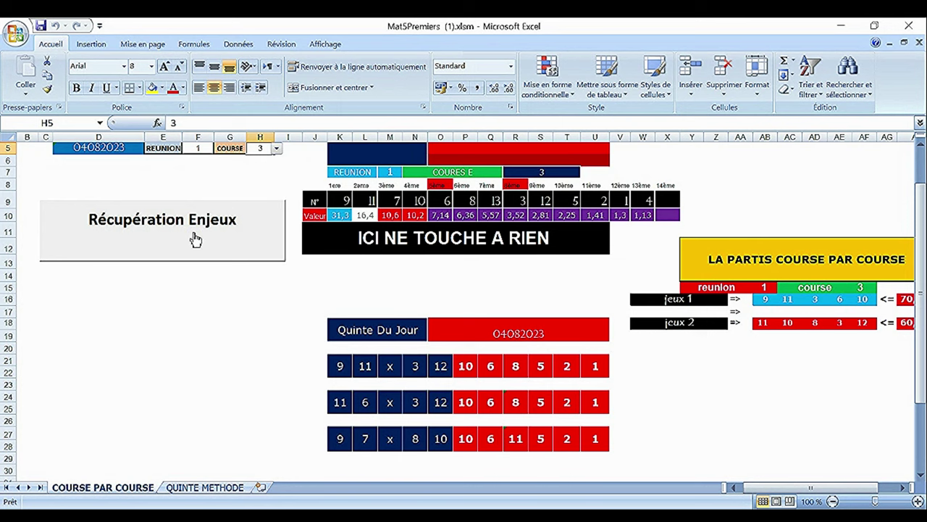
click(276, 149)
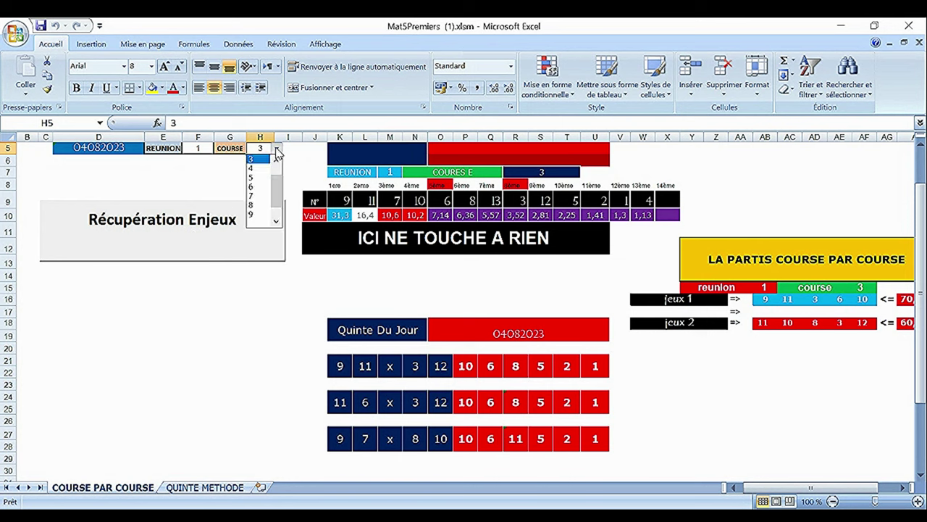
click(260, 168)
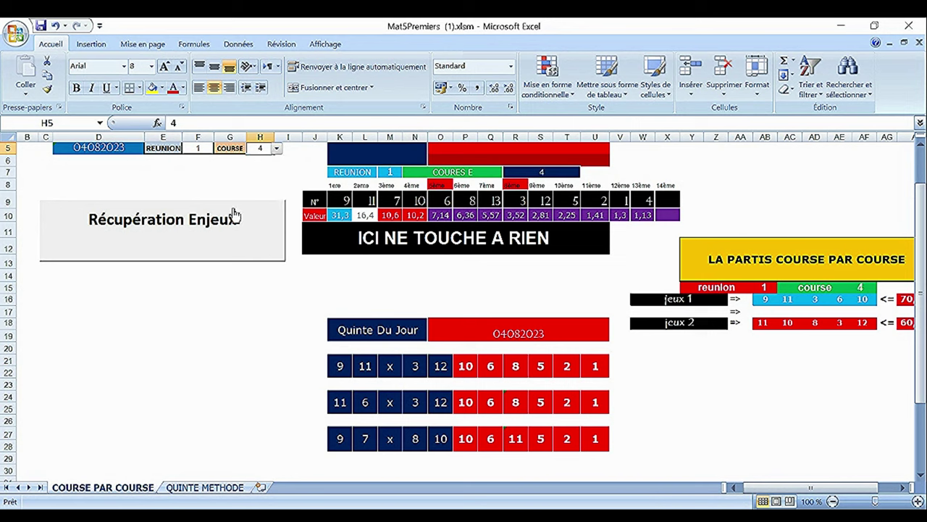
click(203, 246)
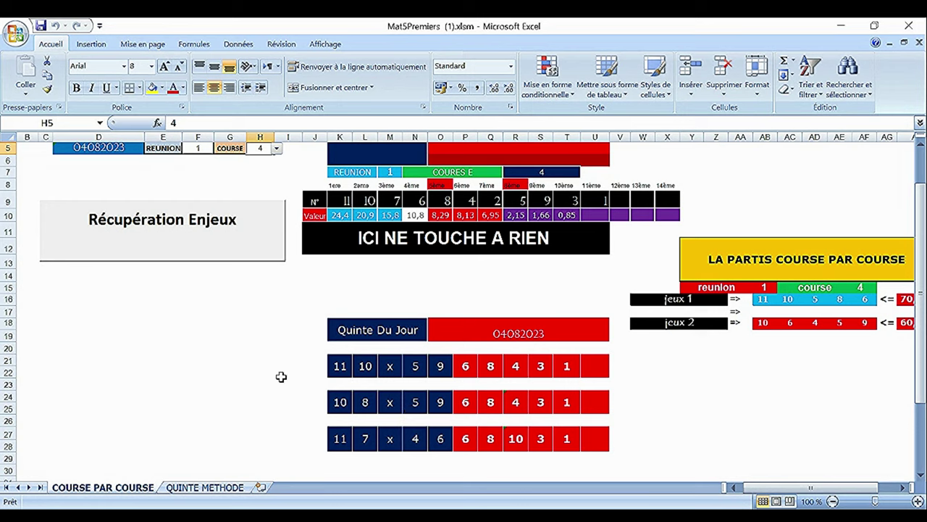
click(276, 148)
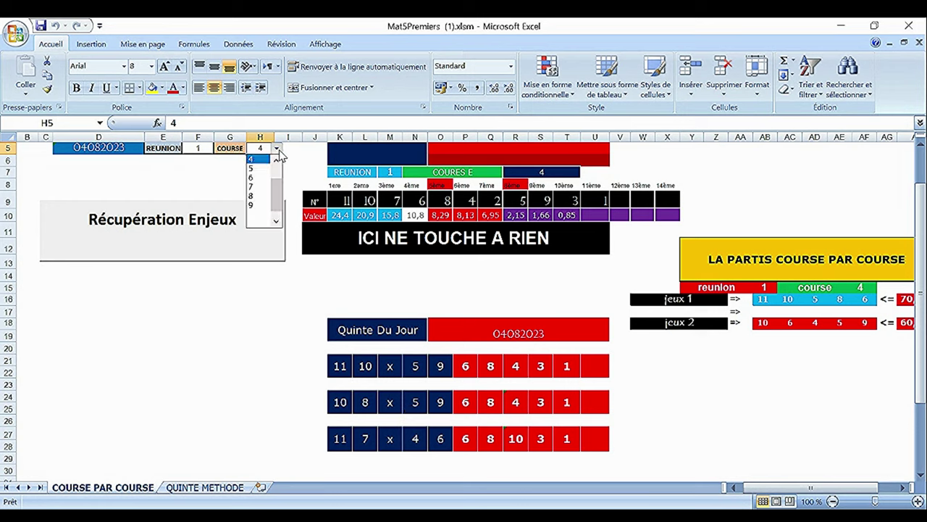
click(261, 168)
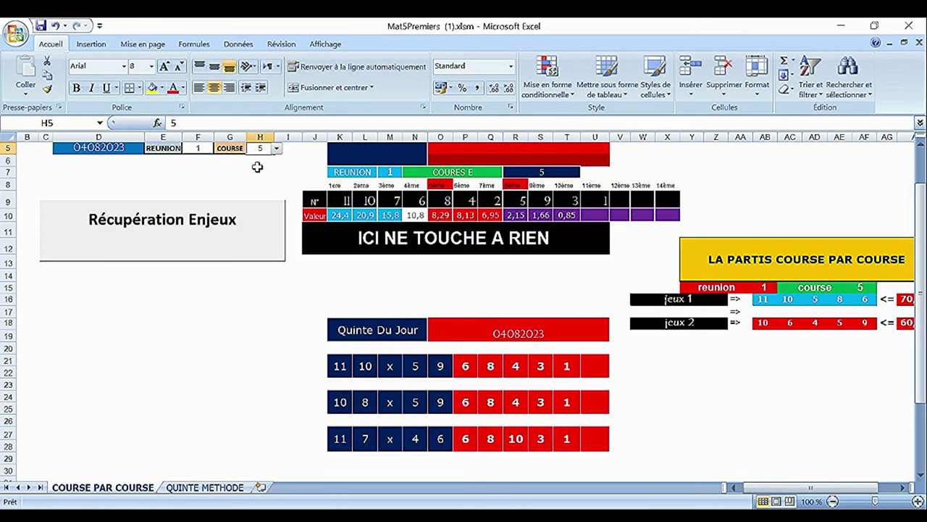
Retrieve stakes and Quinté combinations for courses 5, 6 and 7
click(186, 237)
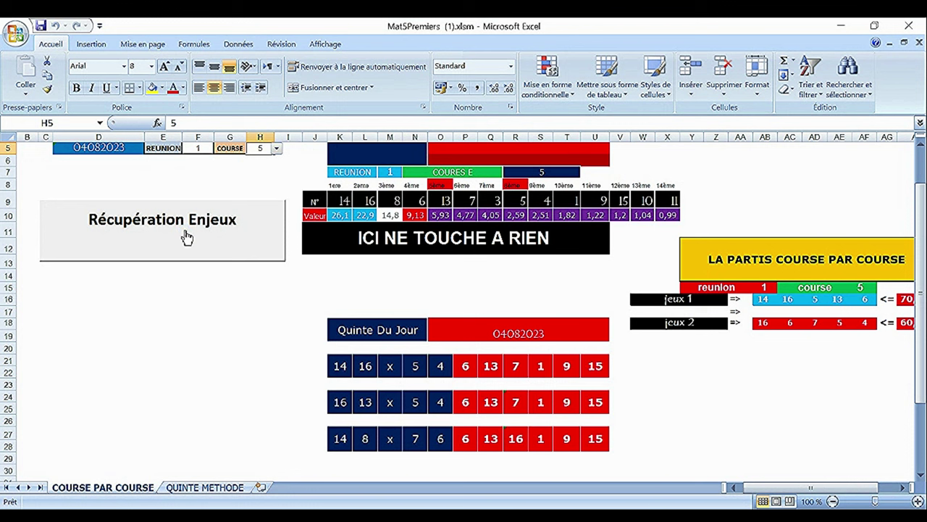
click(277, 149)
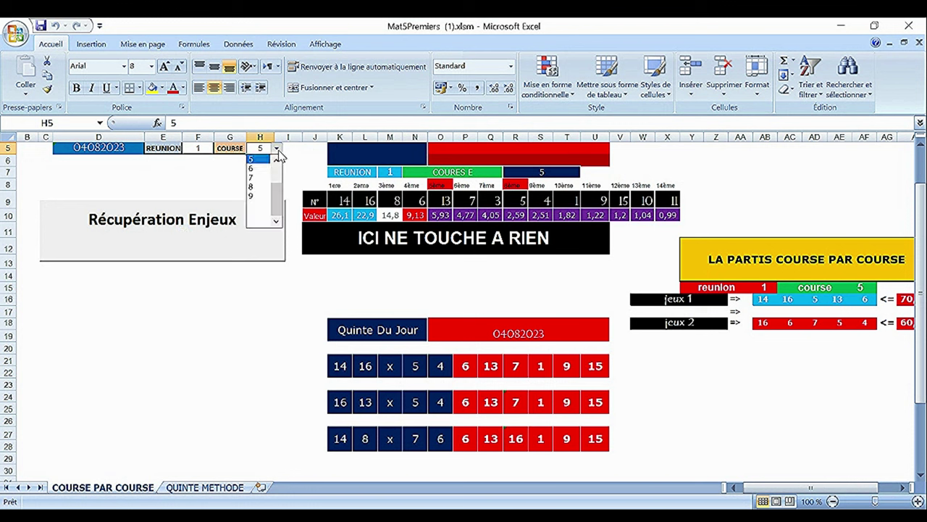
click(263, 172)
click(174, 232)
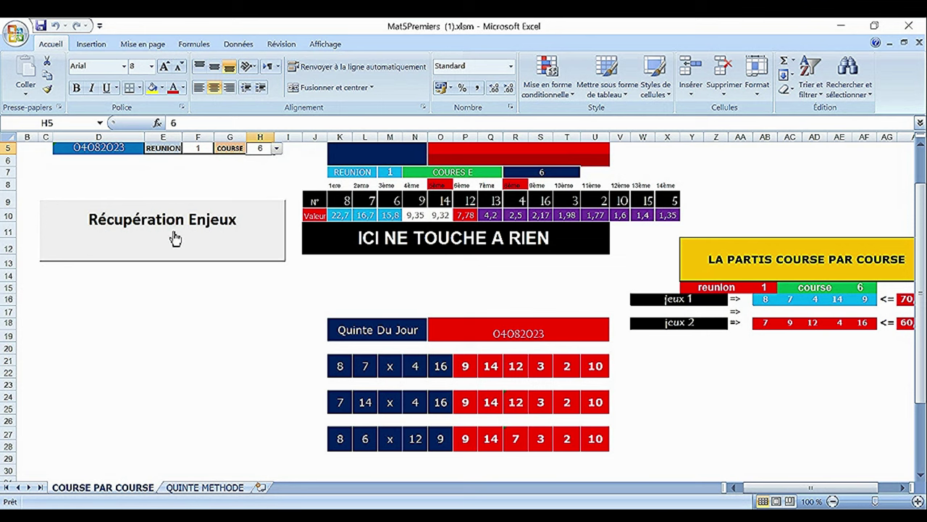
click(276, 148)
click(259, 180)
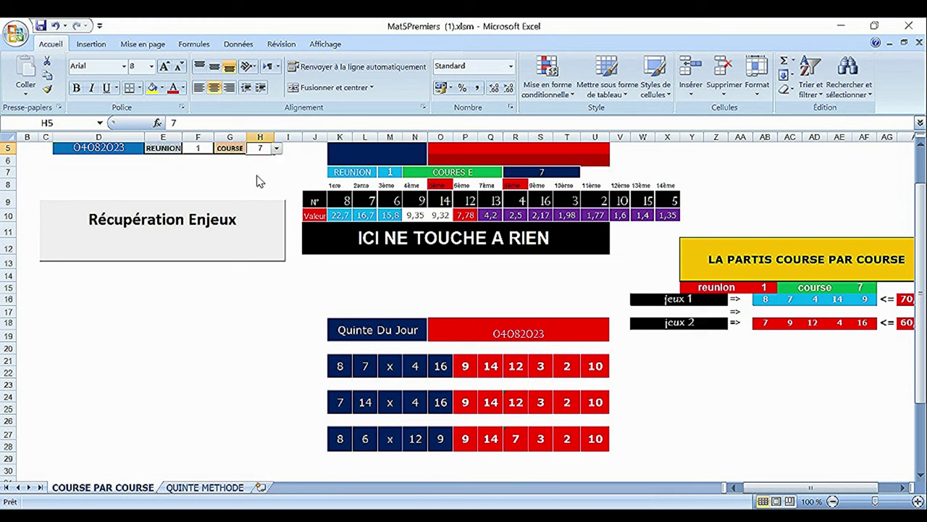
click(187, 232)
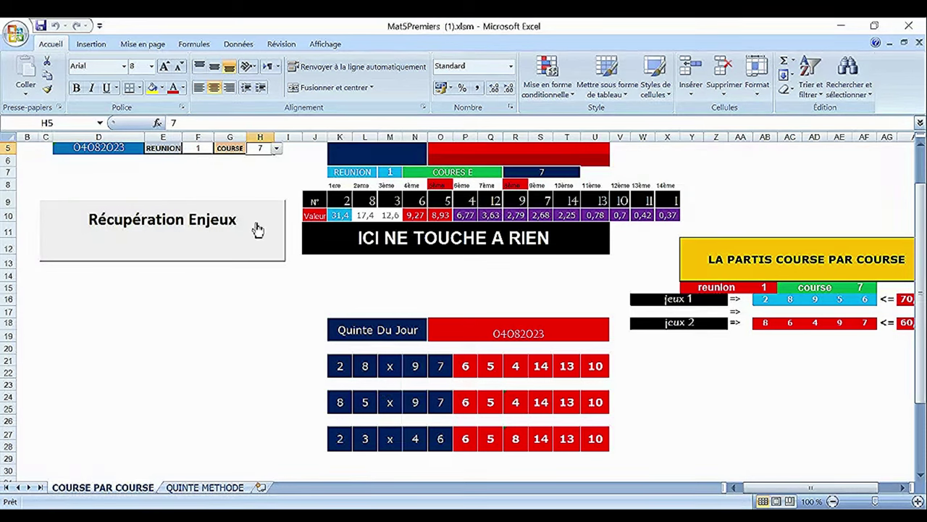
Retrieve course 8, then course 9, which returns empty grids
click(276, 148)
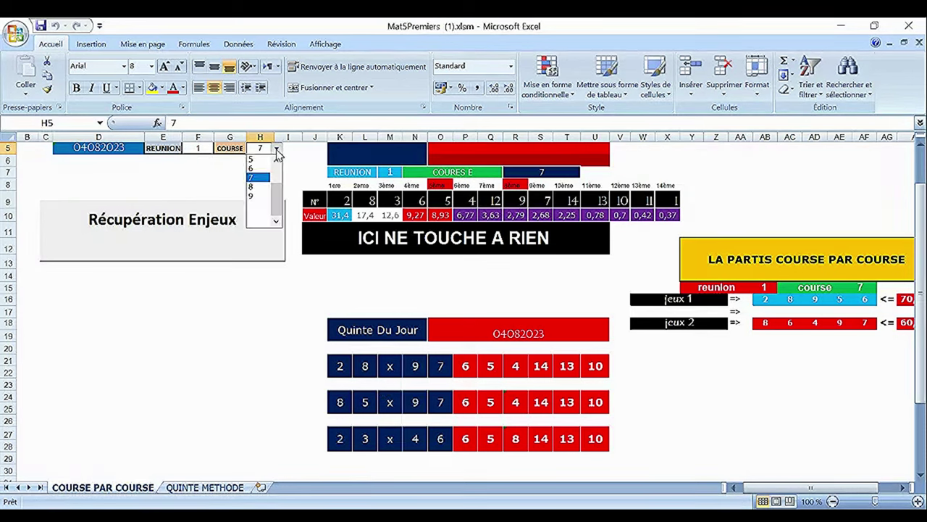
click(253, 187)
click(207, 222)
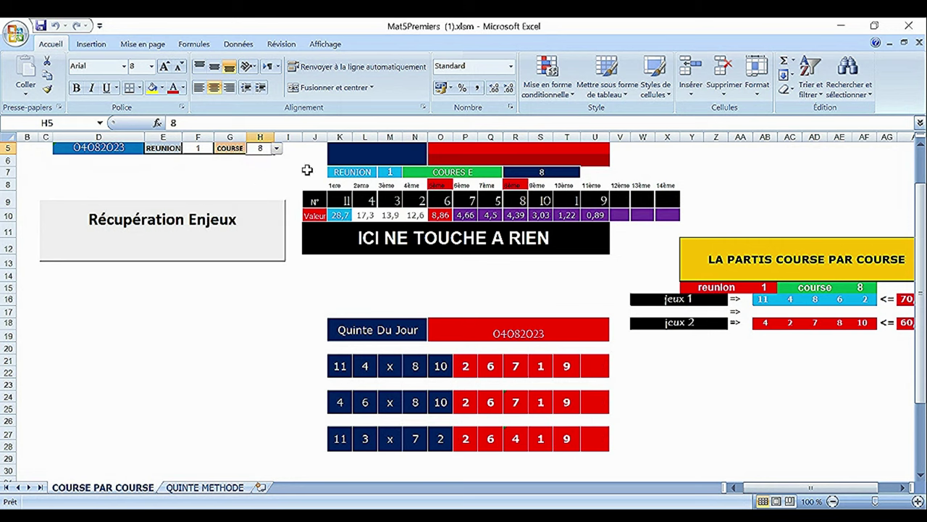
click(277, 148)
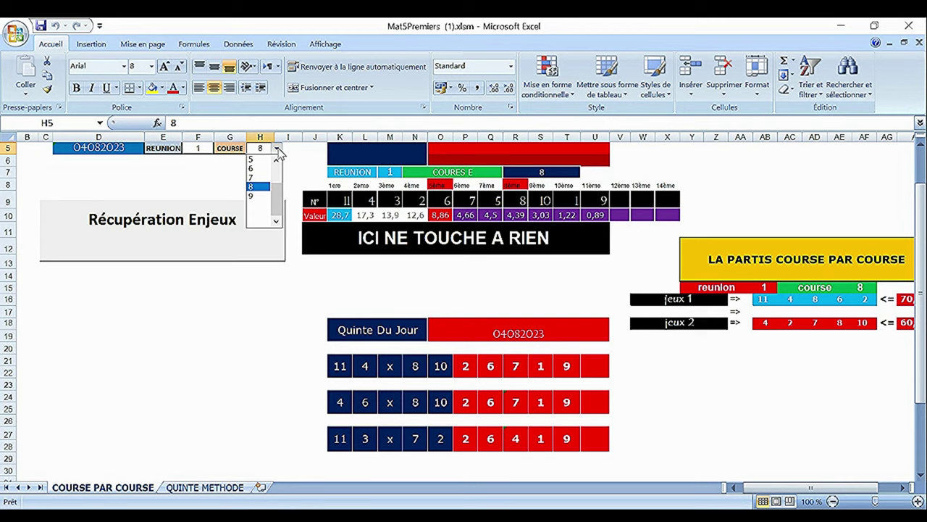
click(252, 197)
click(198, 228)
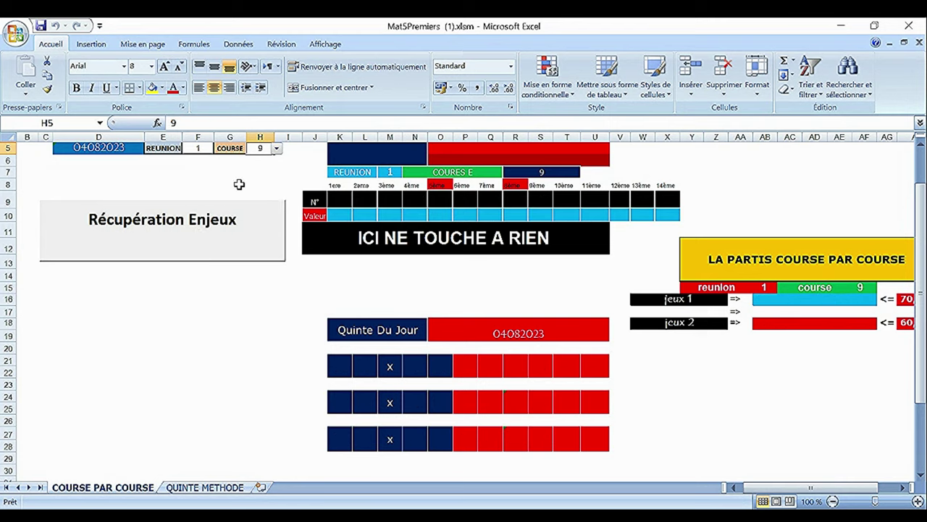
click(200, 148)
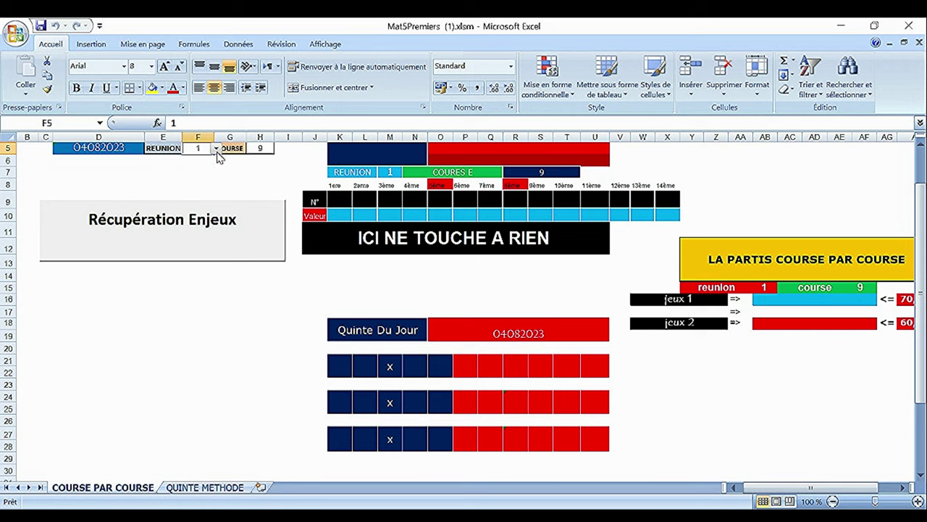
Switch to reunion 3 and retrieve course 1's runners, stakes and Quinté combinations
click(216, 148)
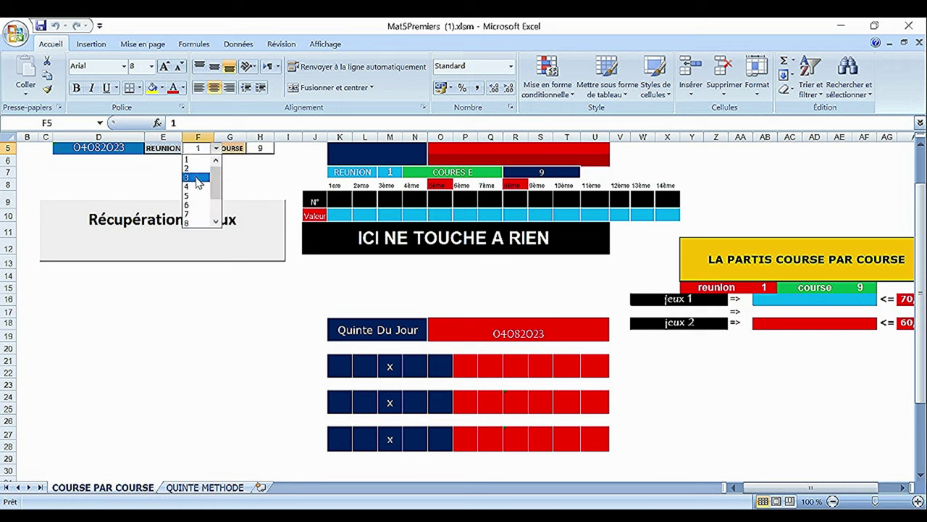
click(199, 179)
click(264, 148)
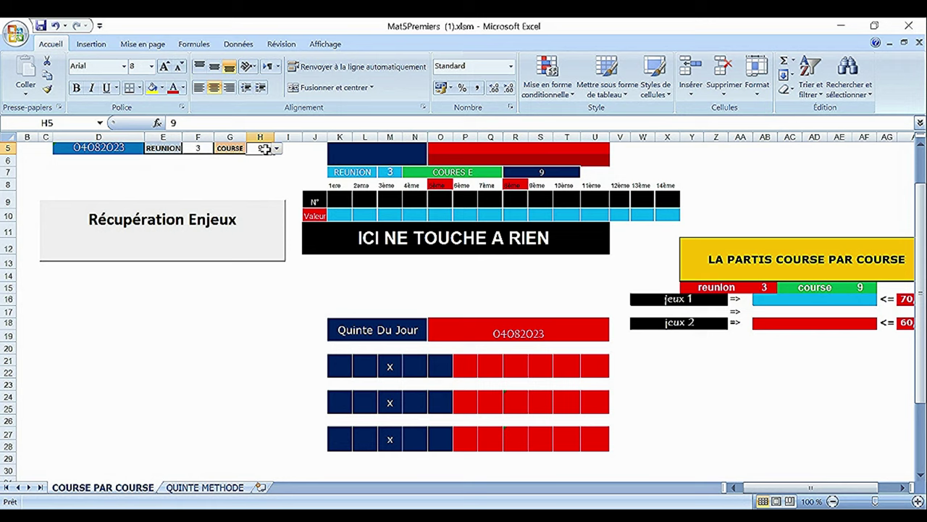
click(277, 148)
click(275, 179)
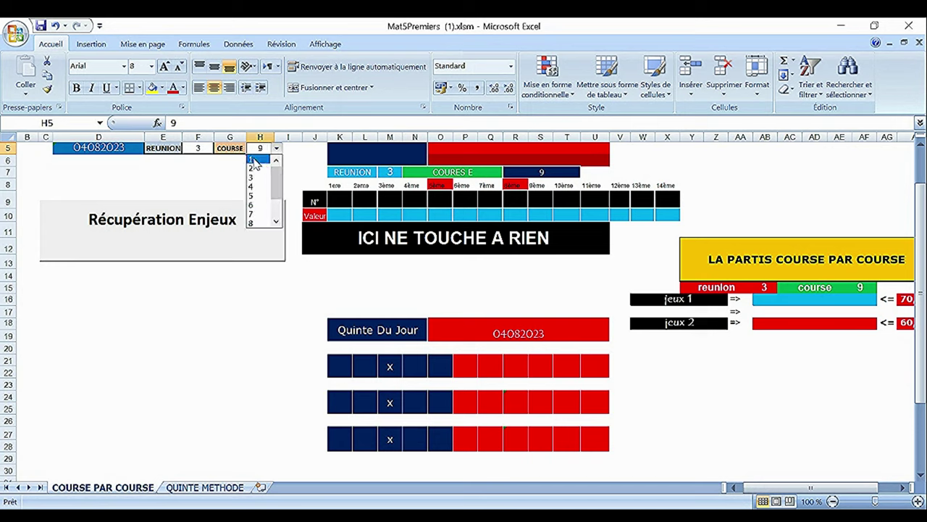
click(253, 160)
click(181, 227)
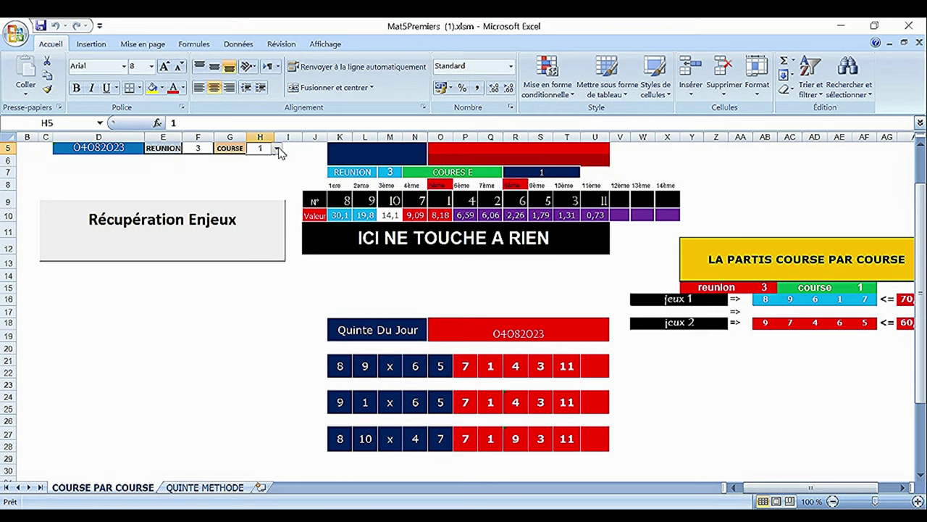
Retrieve runners and stakes for reunion 3 courses 2, 3 and 4
click(278, 149)
click(263, 170)
click(175, 244)
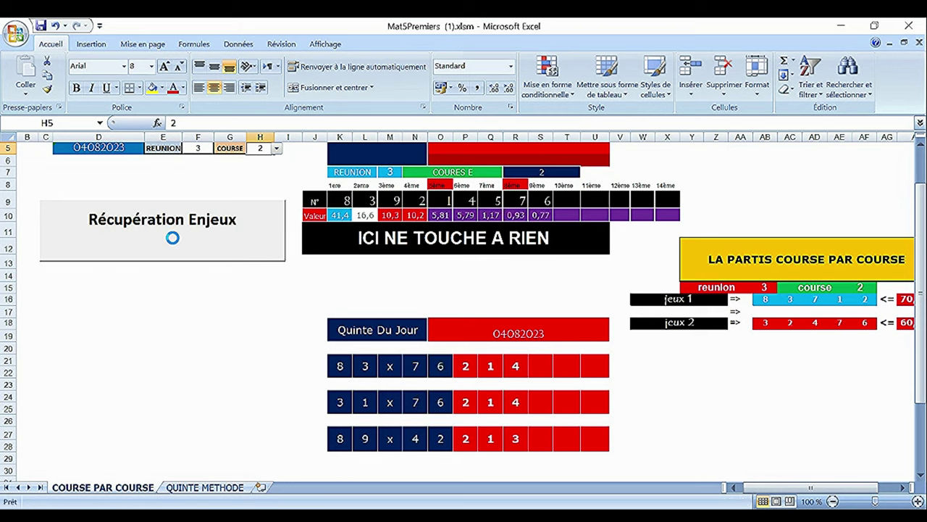
click(277, 149)
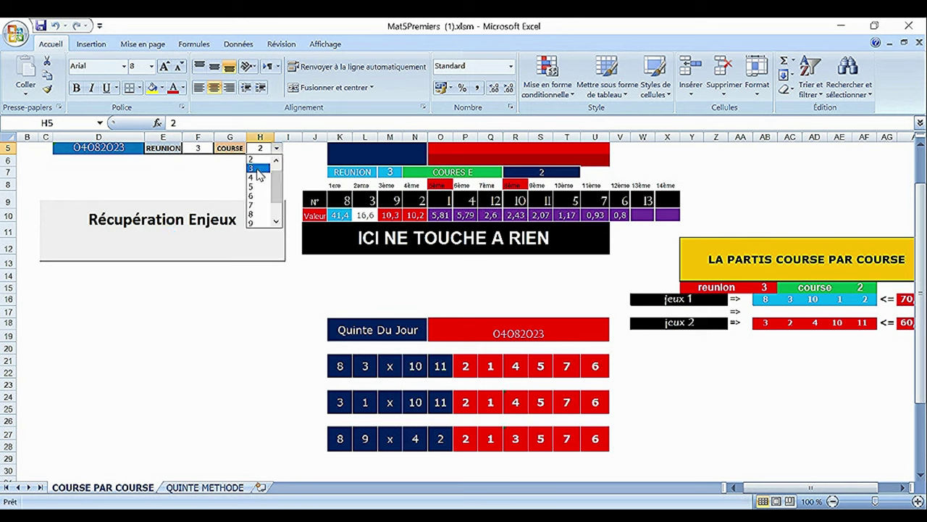
click(257, 168)
click(151, 236)
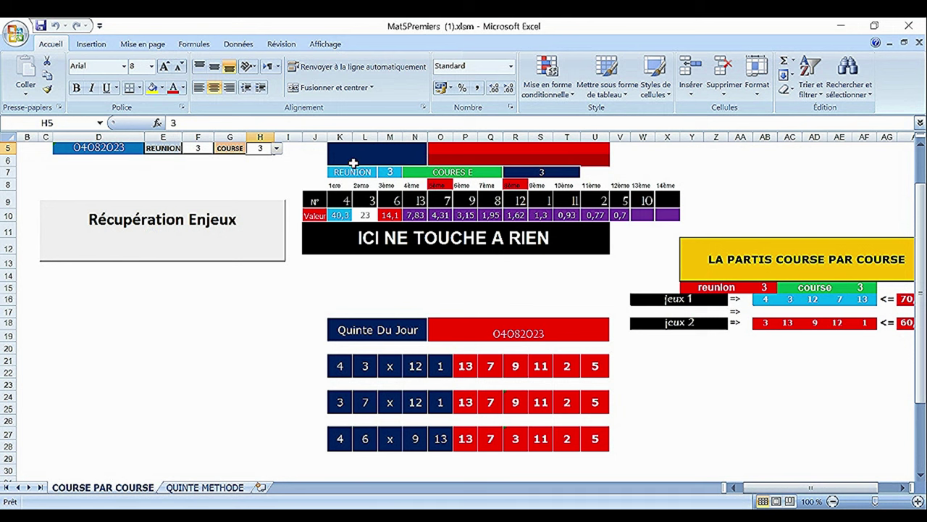
click(276, 149)
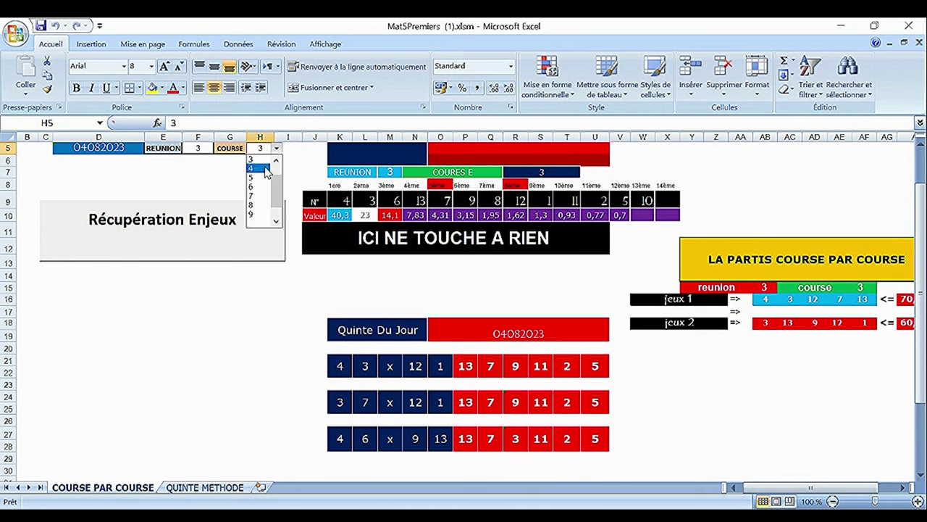
click(263, 170)
click(185, 226)
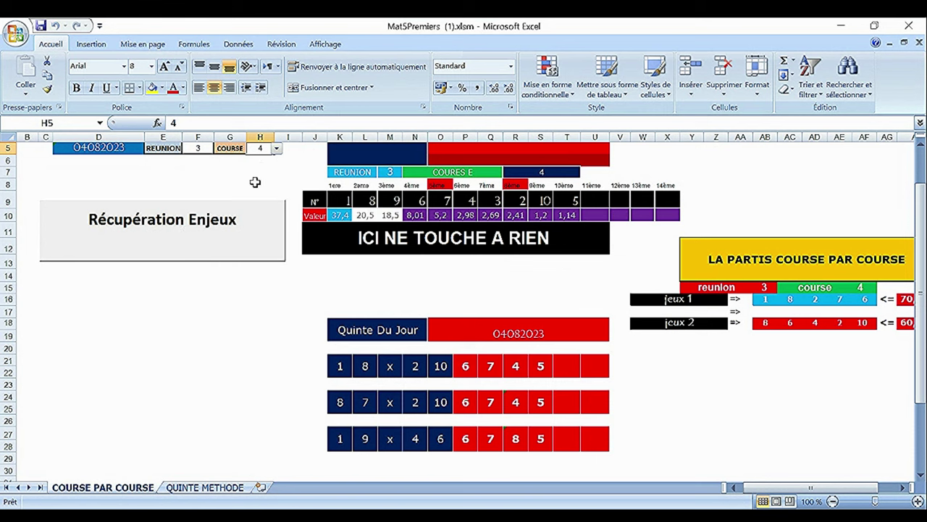
Try courses 5 and 6, which come back empty, then set the reunion to 4
click(277, 148)
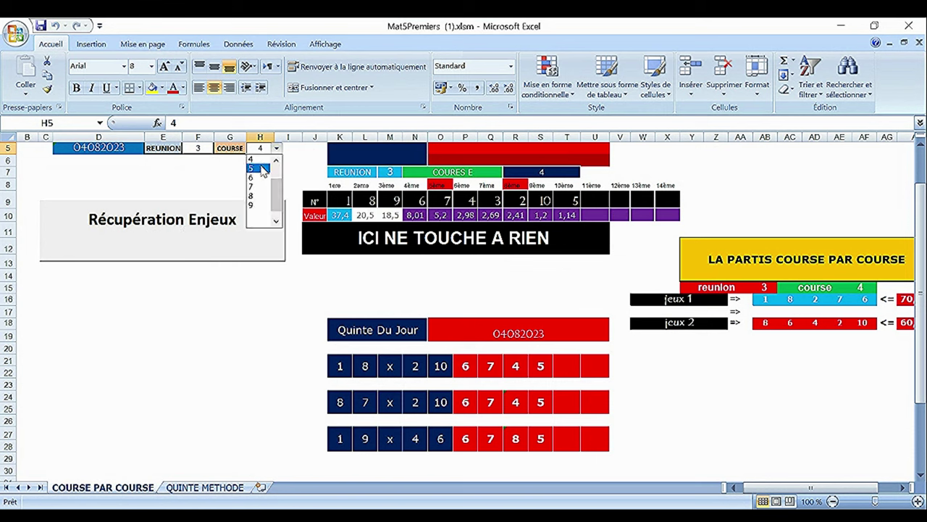
click(263, 170)
click(180, 235)
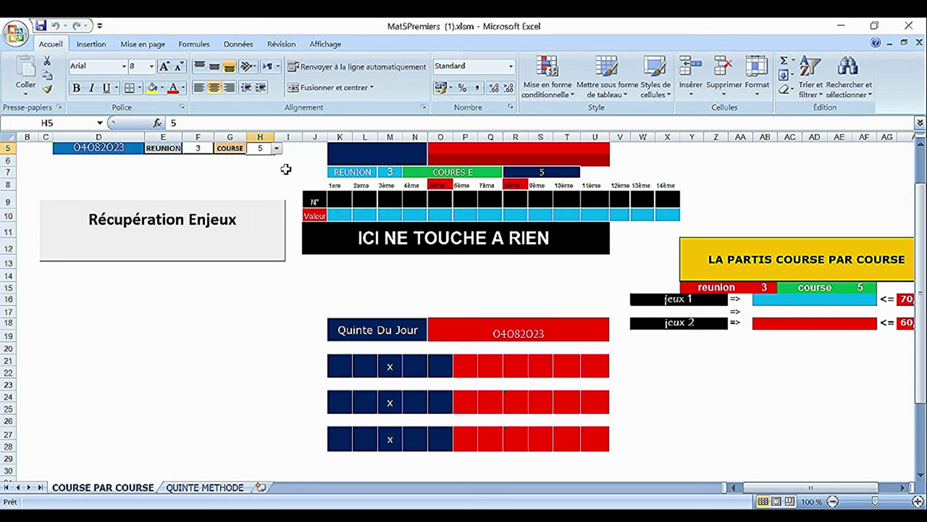
click(276, 148)
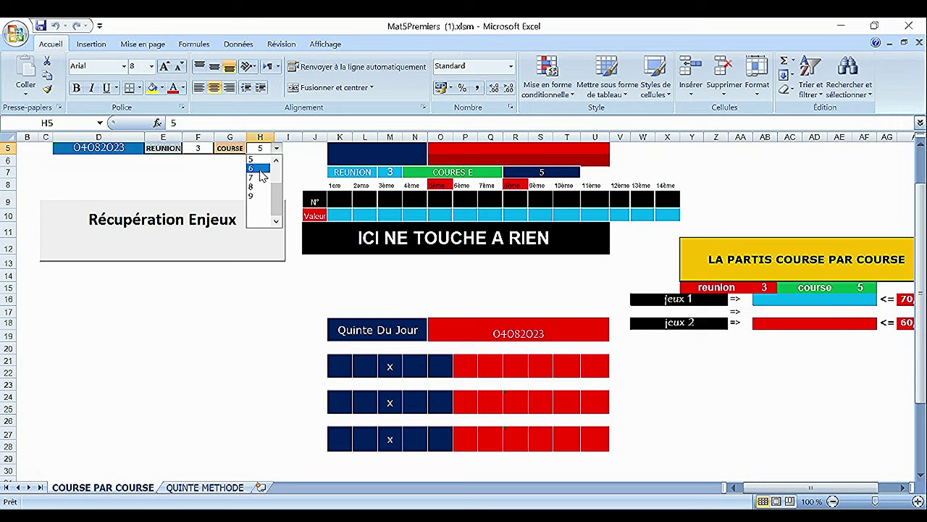
click(260, 170)
click(203, 236)
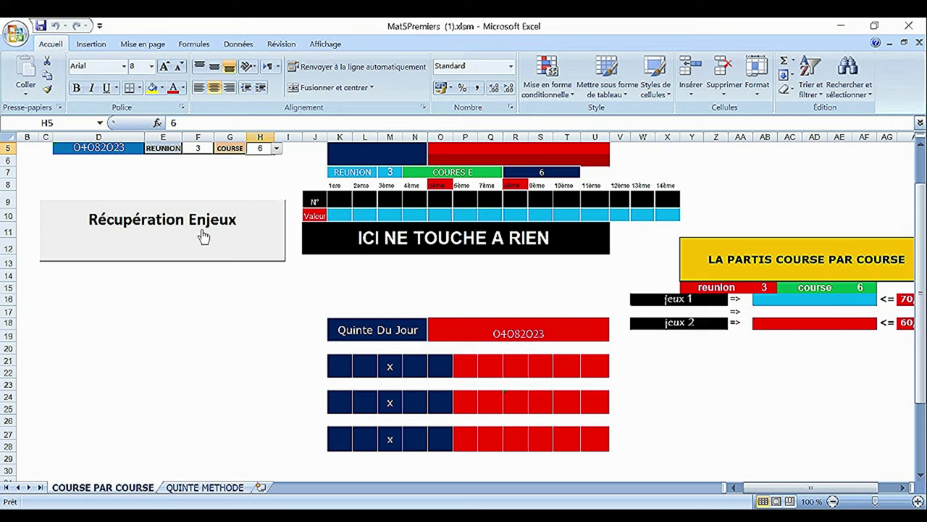
click(204, 148)
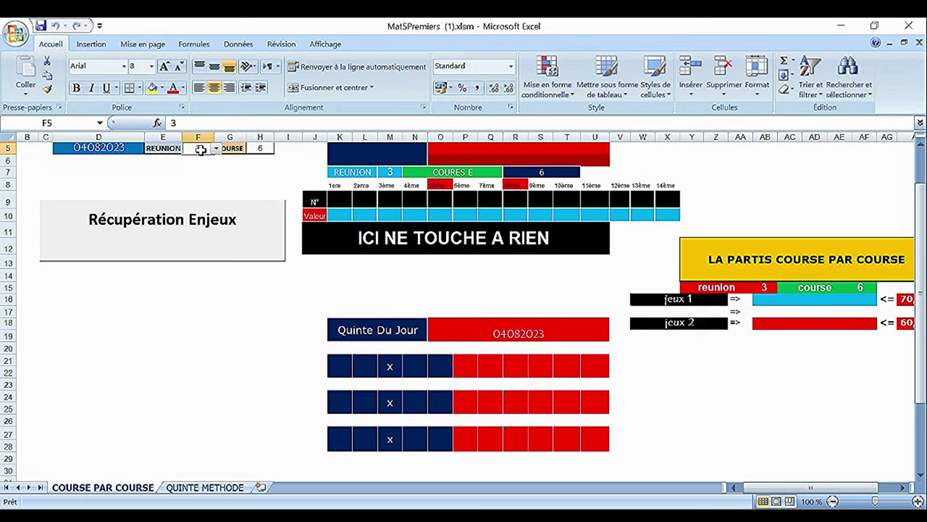
click(215, 148)
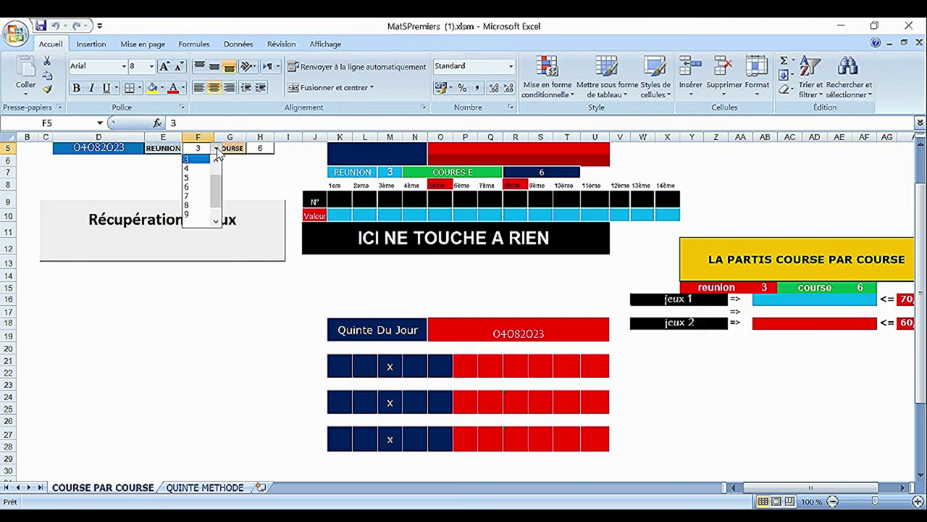
click(202, 170)
Scroll the course list back to 1 and load reunion 4 course 1
click(264, 148)
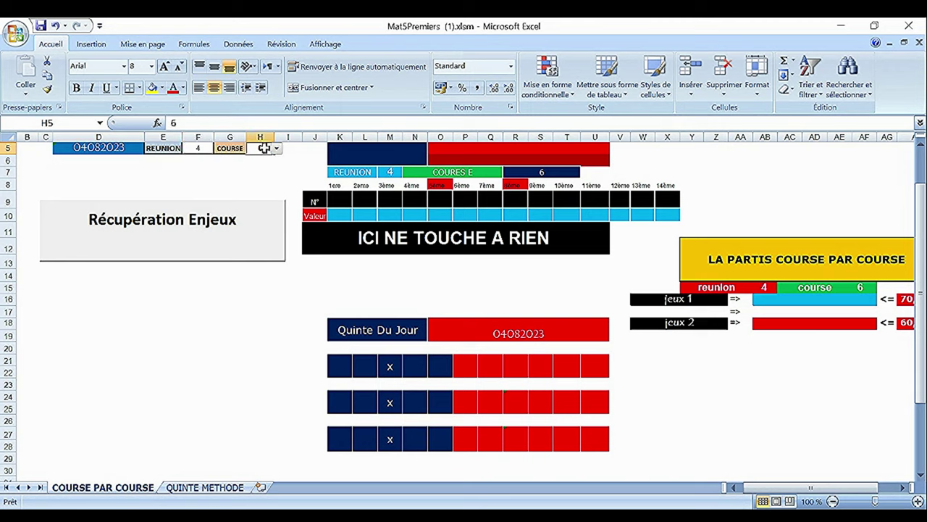
click(277, 148)
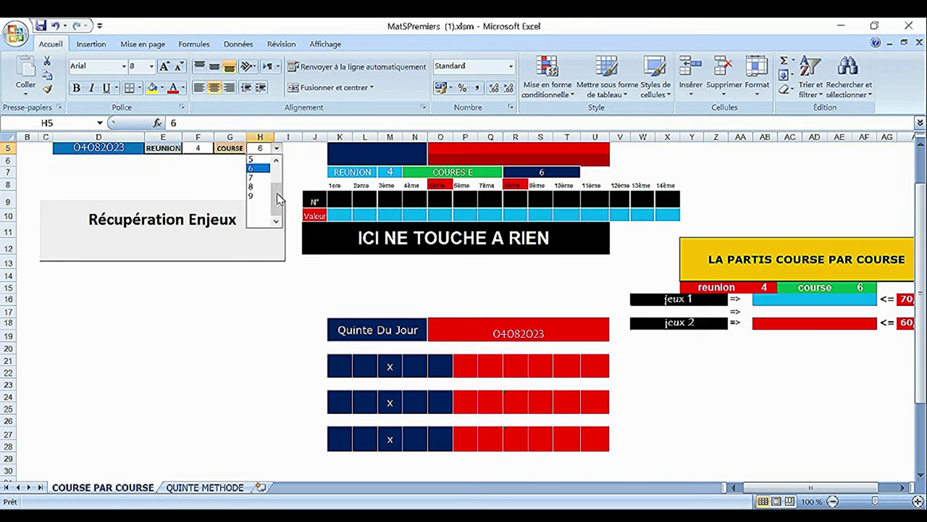
drag(278, 199, 277, 165)
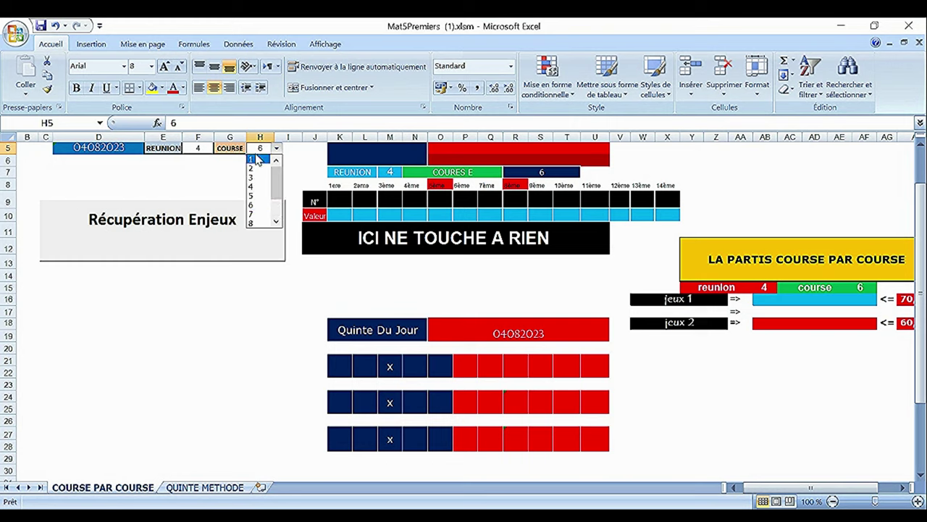
click(255, 148)
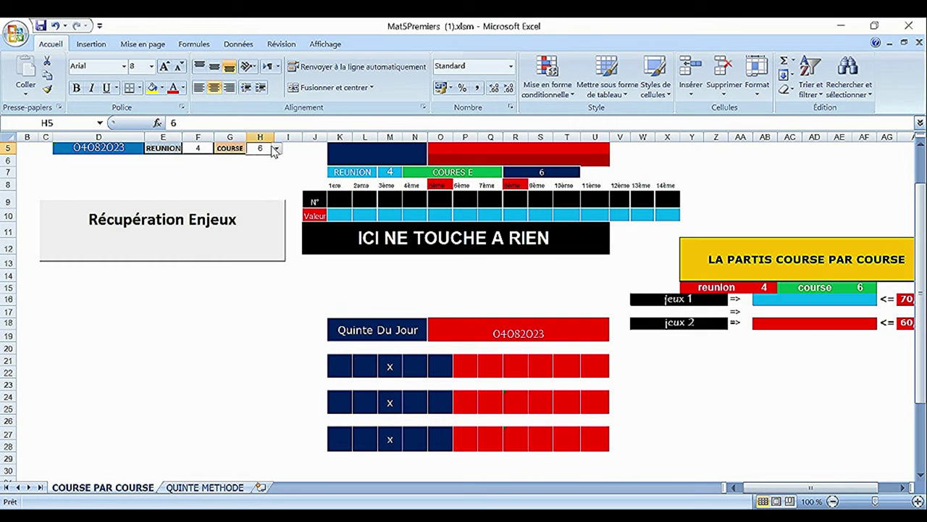
click(277, 148)
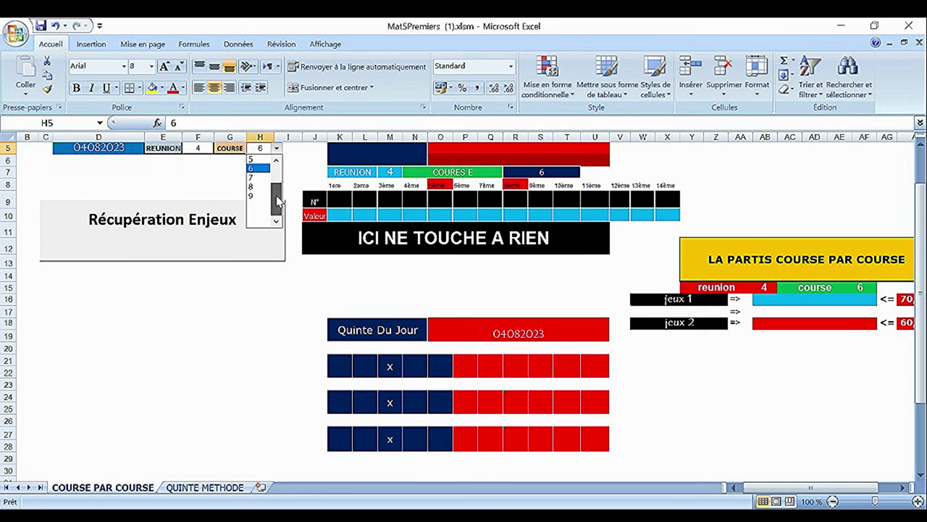
drag(278, 197, 276, 174)
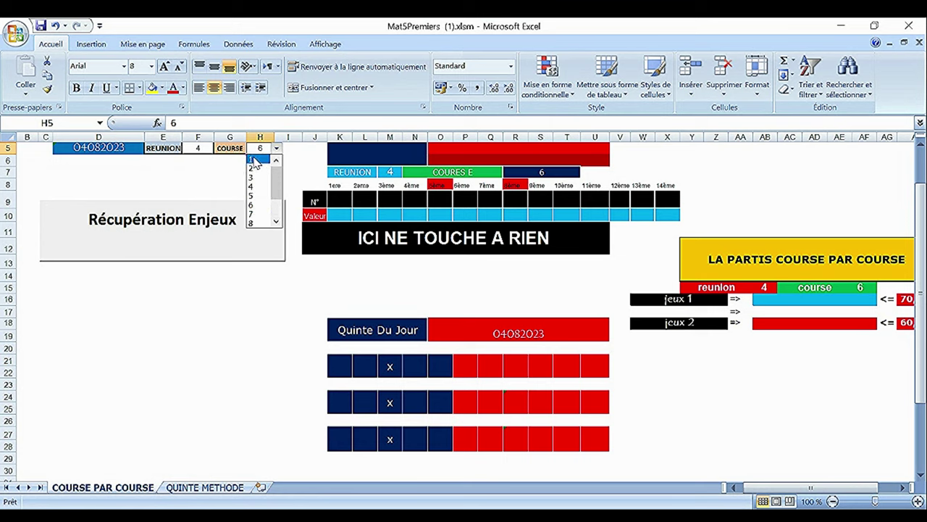
click(255, 161)
click(182, 219)
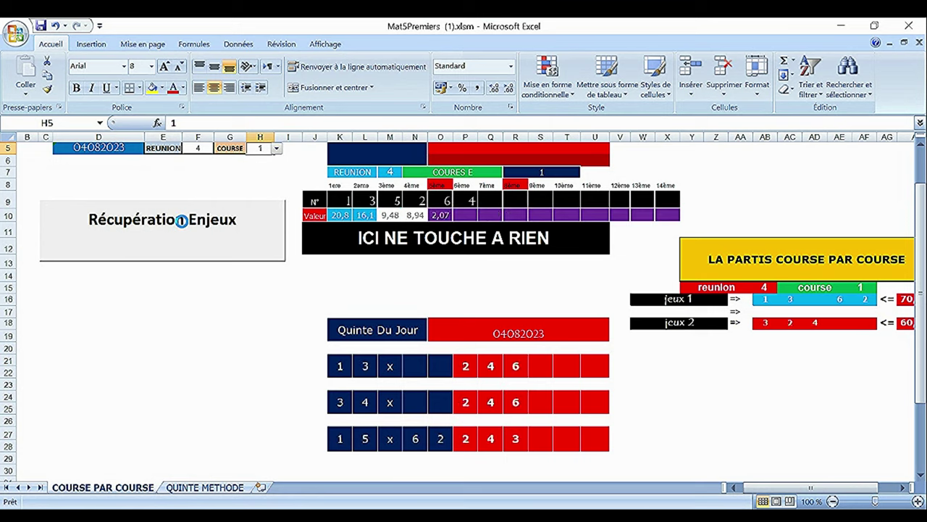
Load runners, stakes and Quinté grids for reunion 4 courses 2 and 3
click(277, 148)
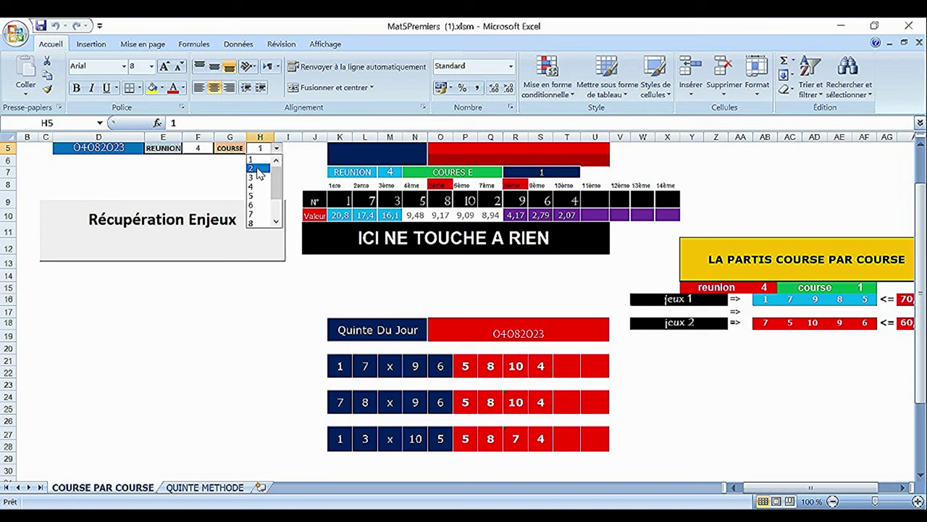
click(260, 169)
click(196, 219)
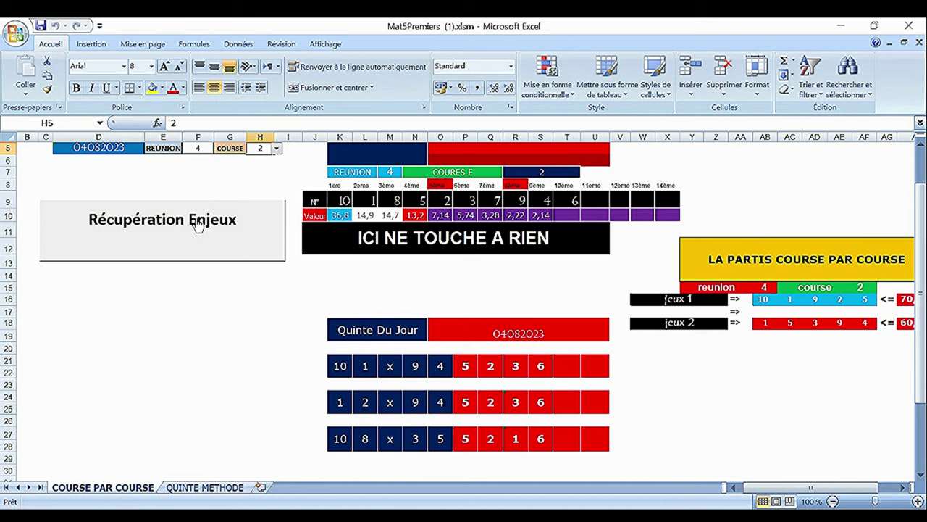
click(276, 148)
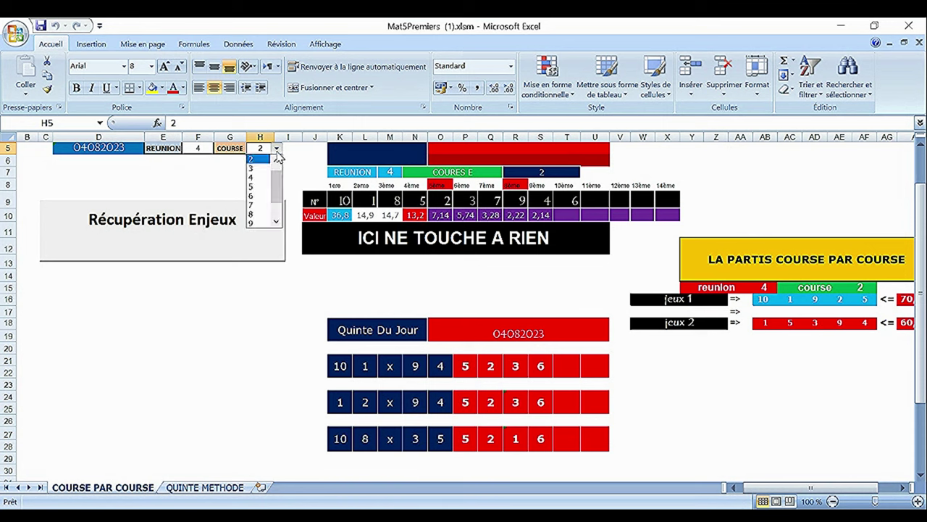
click(262, 171)
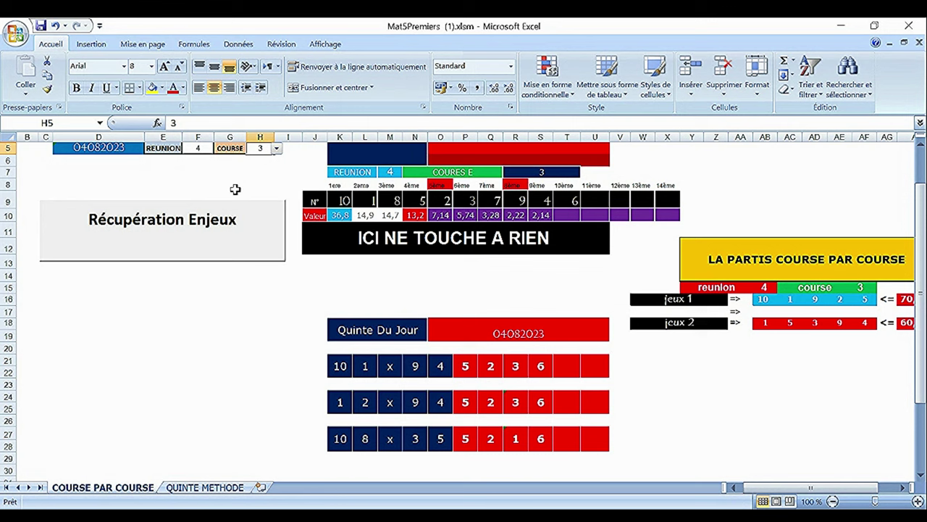
click(197, 223)
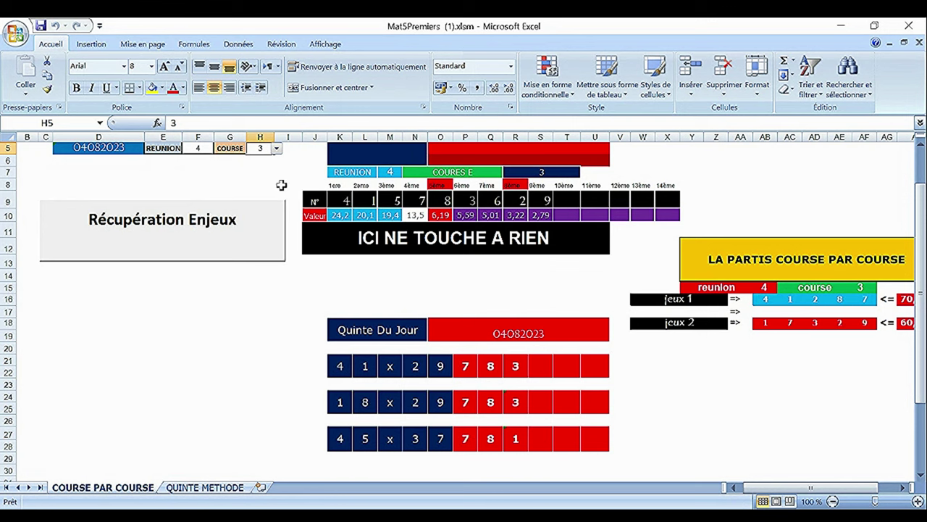
click(276, 148)
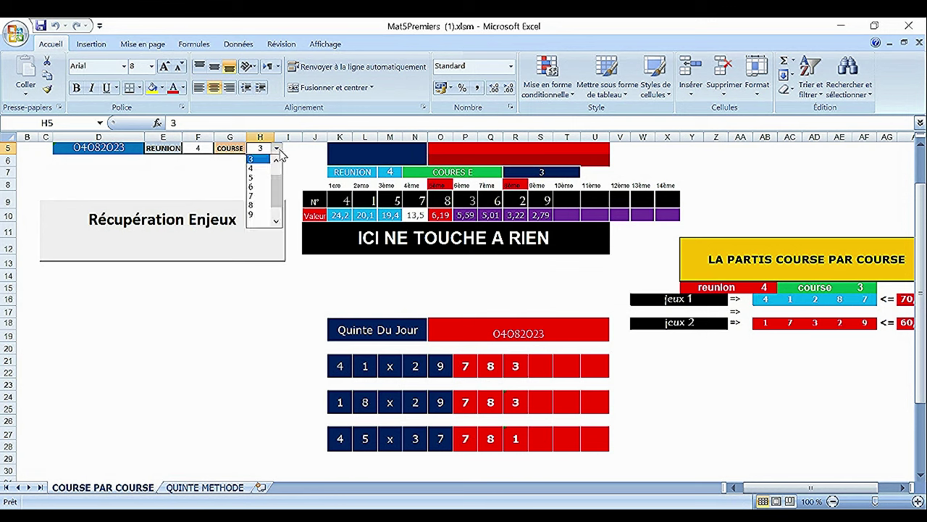
Load runners and stakes for reunion 4 courses 4, 5 and 6
click(259, 168)
click(190, 241)
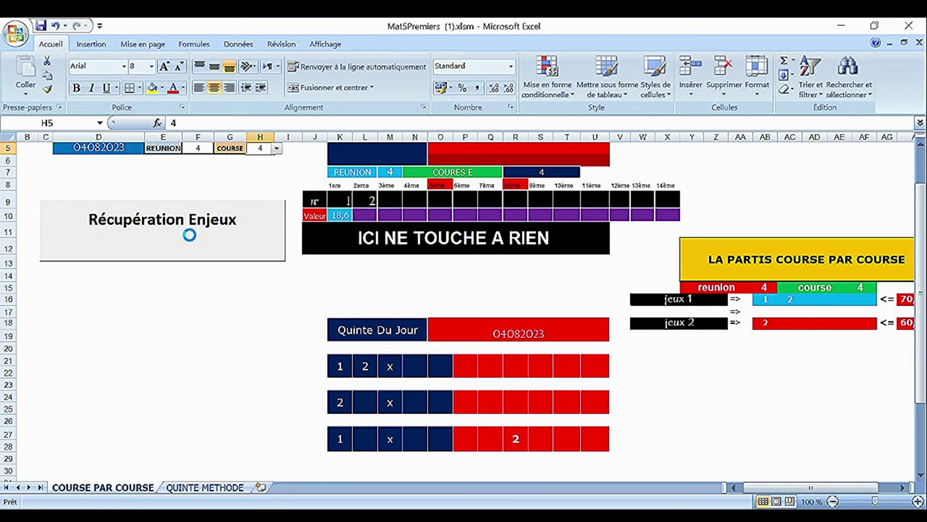
click(276, 148)
click(261, 174)
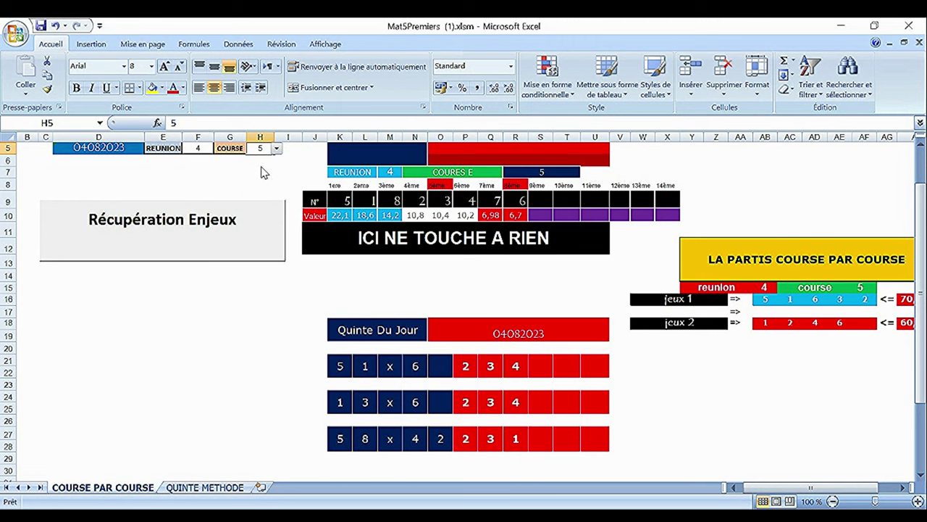
click(202, 230)
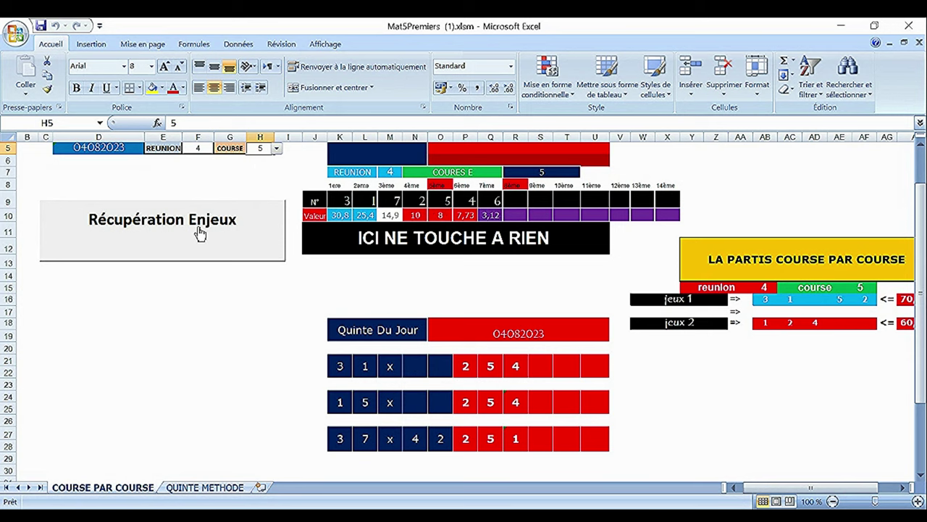
click(276, 148)
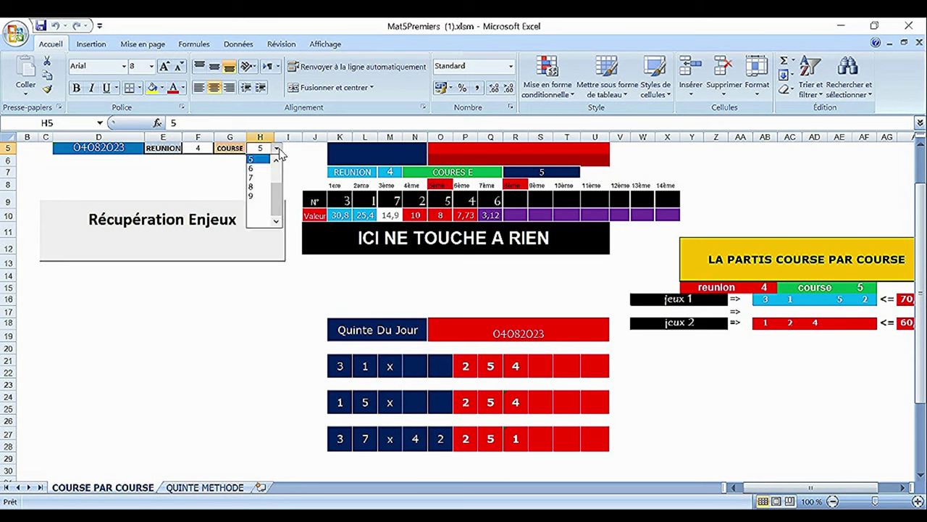
click(269, 169)
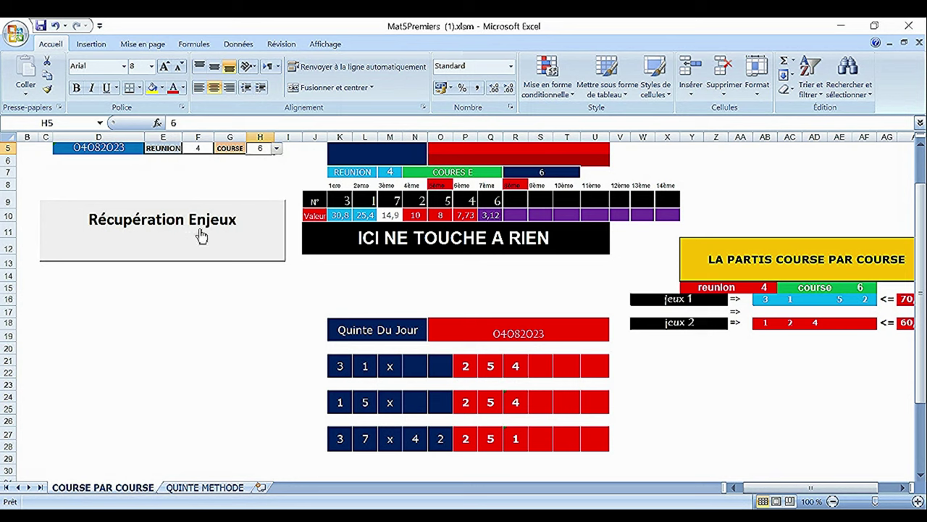
click(200, 236)
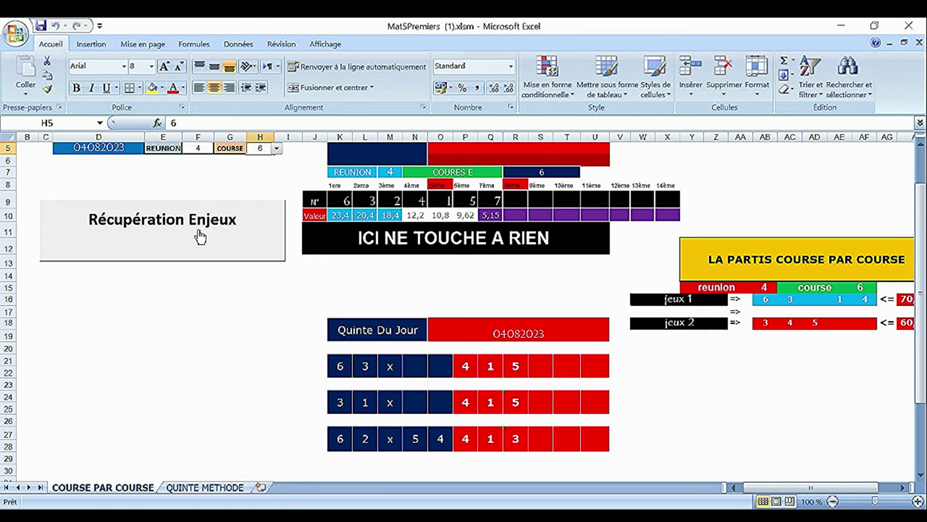
Load reunion 4 courses 7 and 8
click(277, 149)
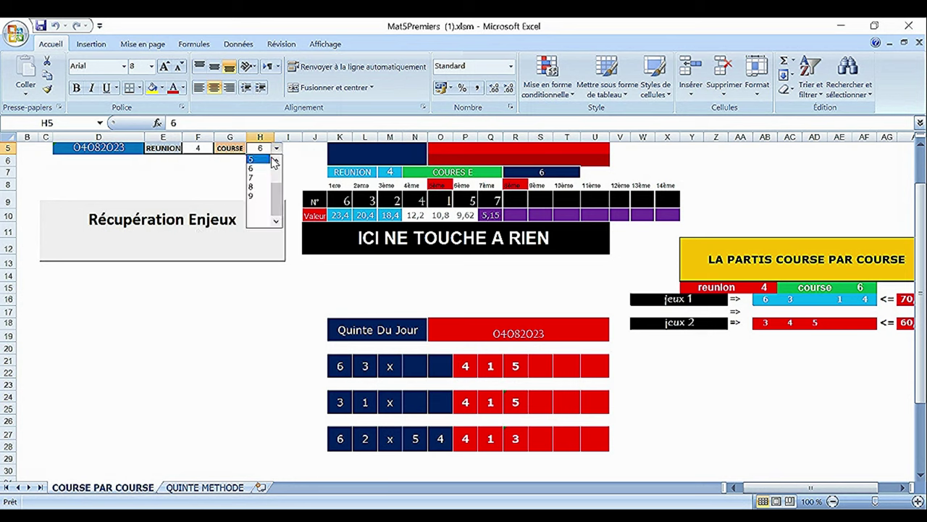
click(265, 180)
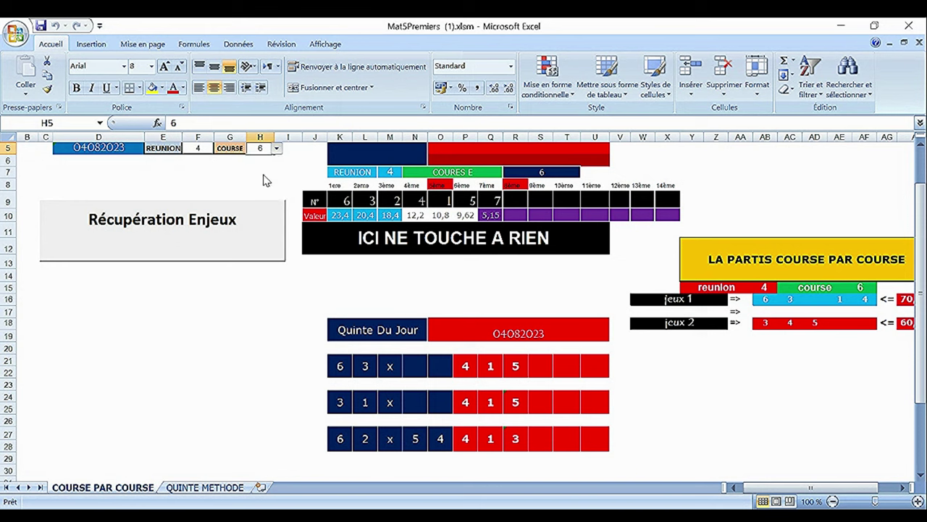
click(201, 234)
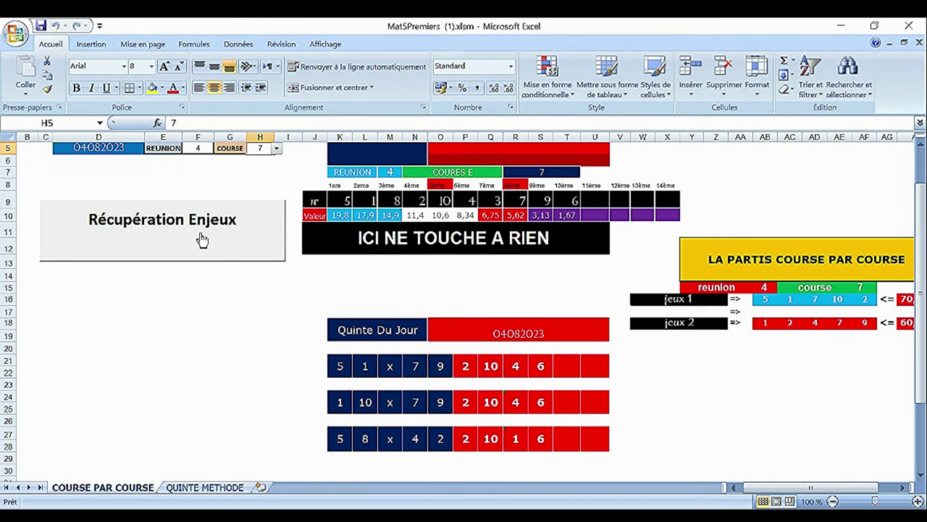
click(276, 149)
click(254, 187)
click(209, 227)
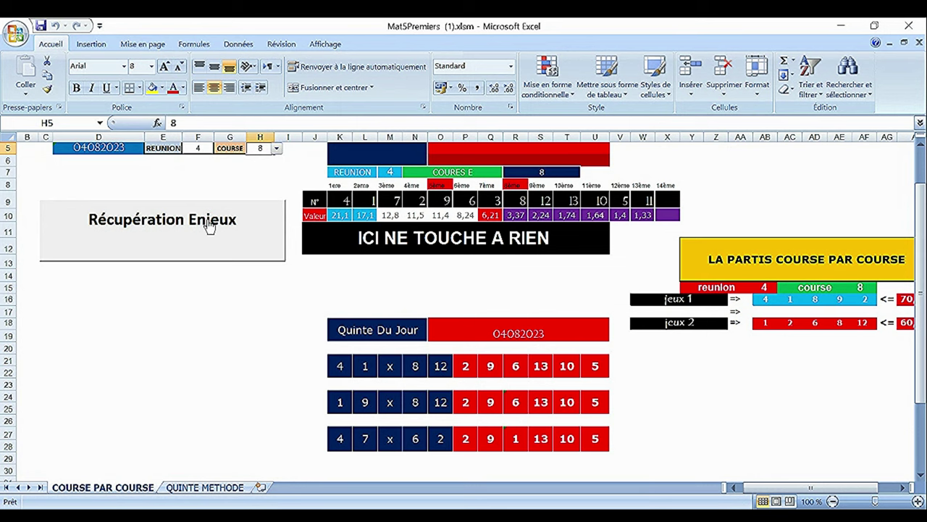
click(276, 149)
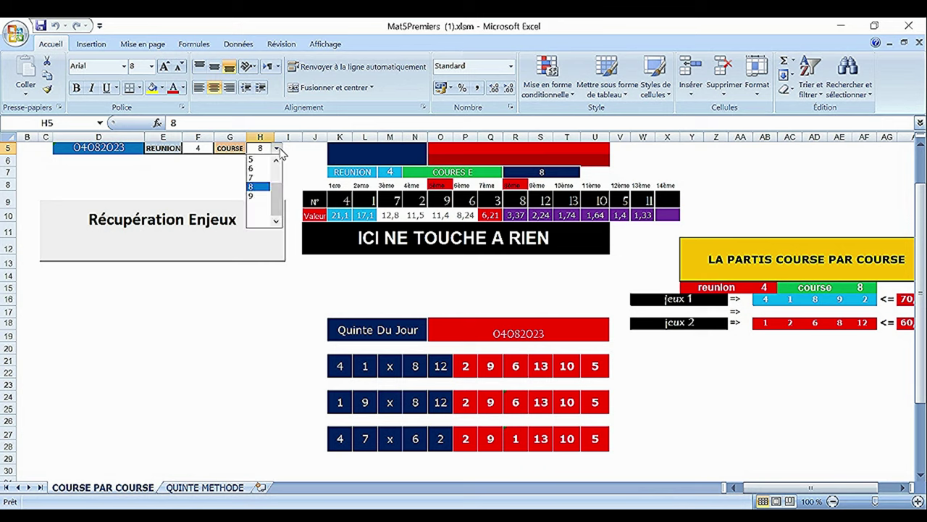
click(203, 148)
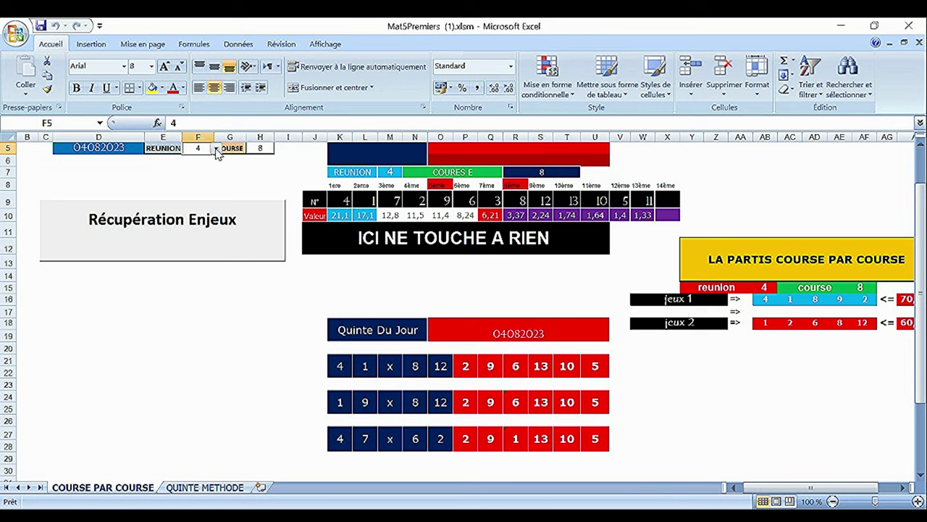
Set the reunion to 5 and retrieve course 1's runners and stakes
click(216, 149)
click(204, 169)
click(264, 148)
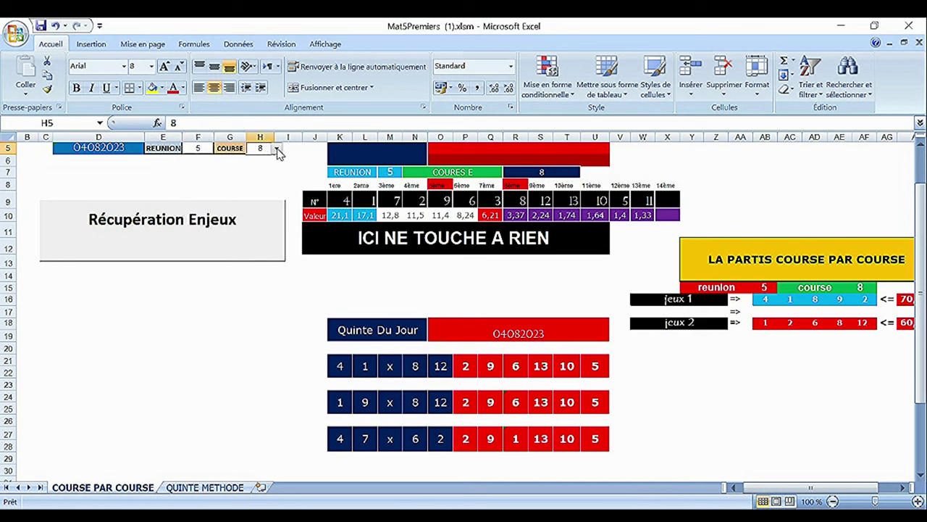
click(277, 148)
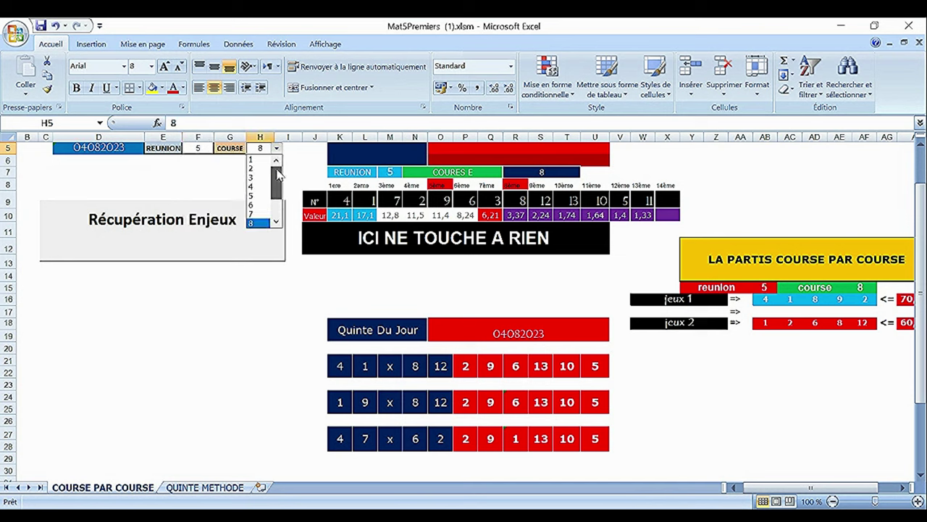
click(262, 159)
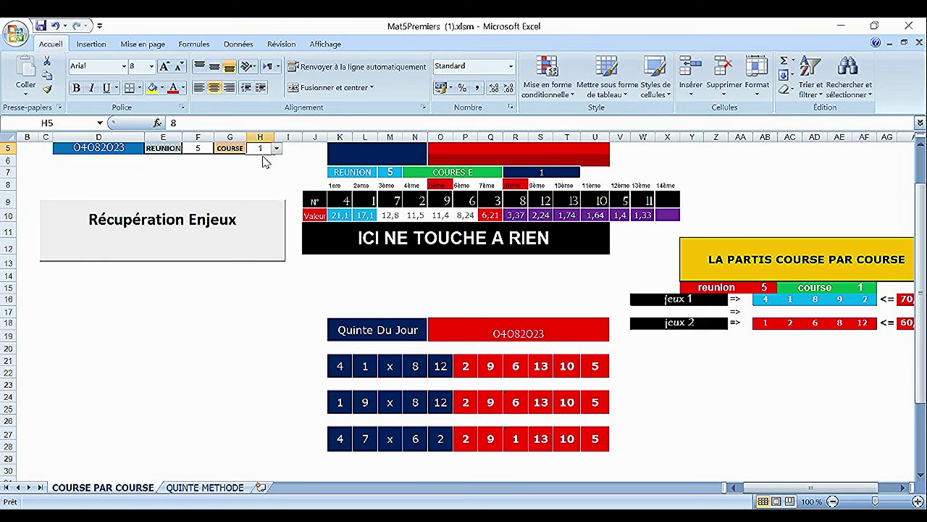
click(179, 232)
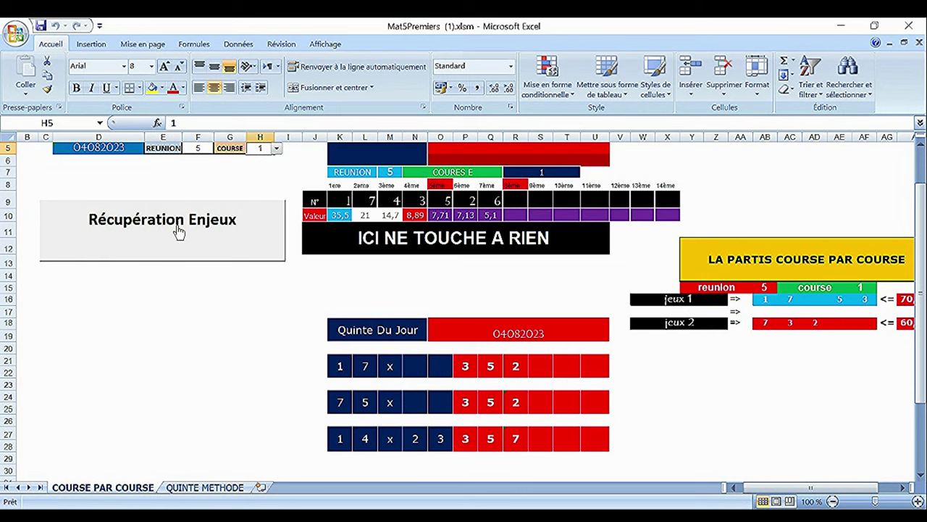
Retrieve runners and stakes for reunion 5 courses 2, 3 and 4
click(277, 148)
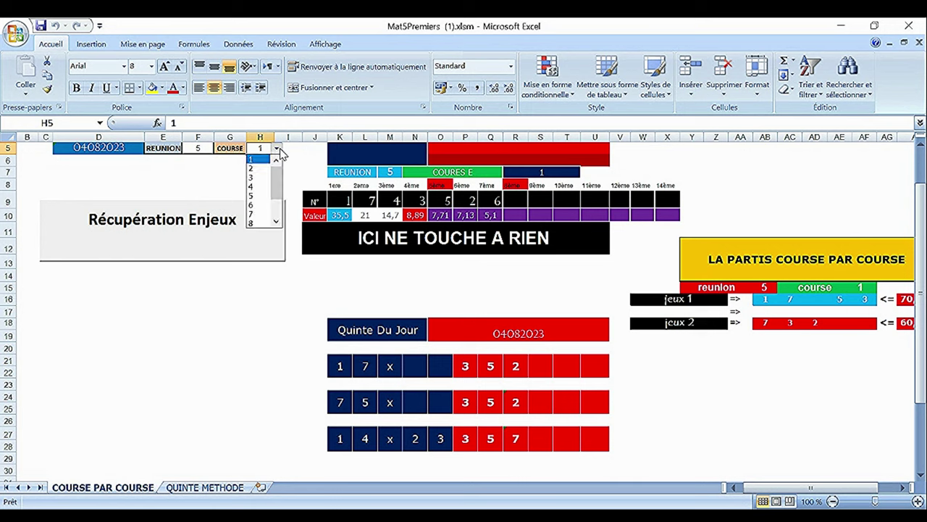
click(264, 169)
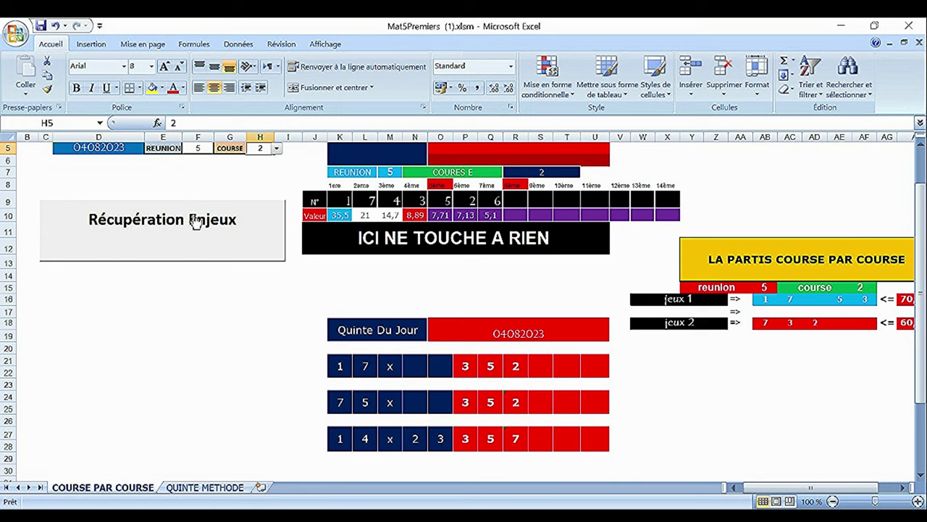
click(195, 222)
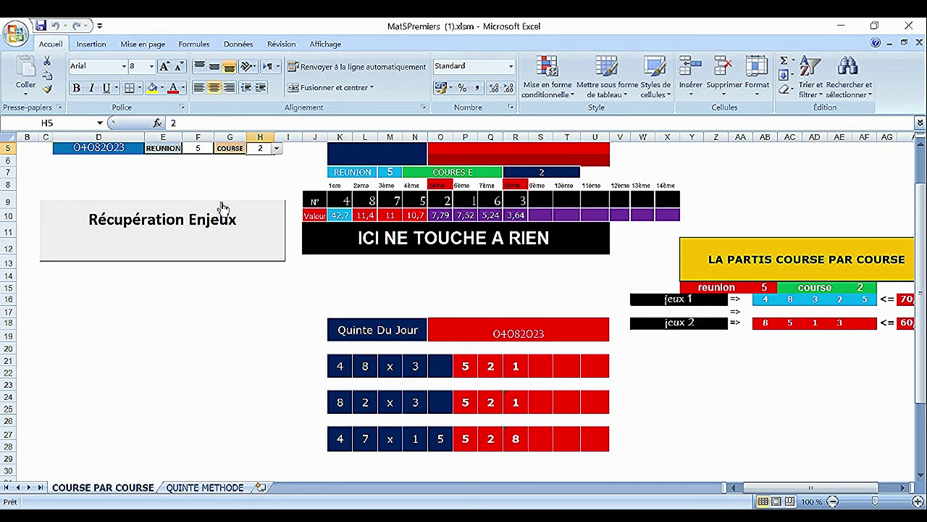
click(277, 149)
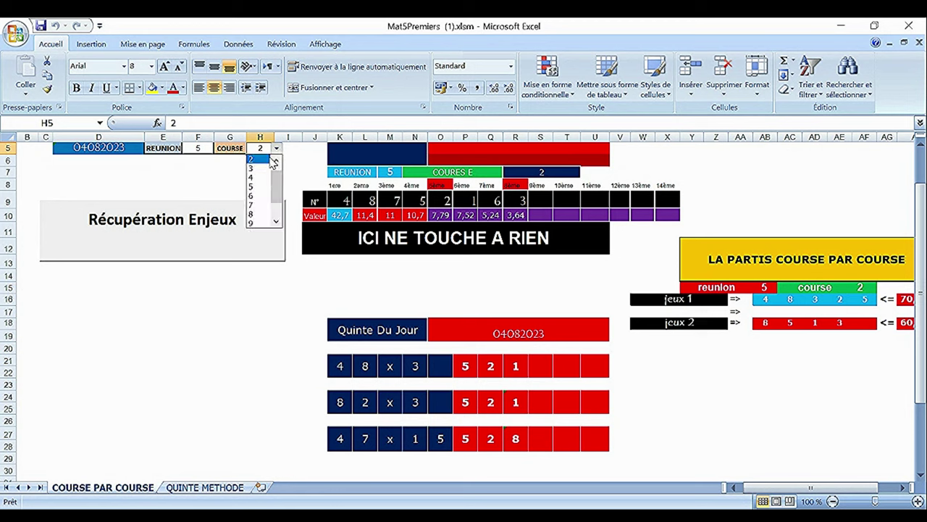
click(261, 168)
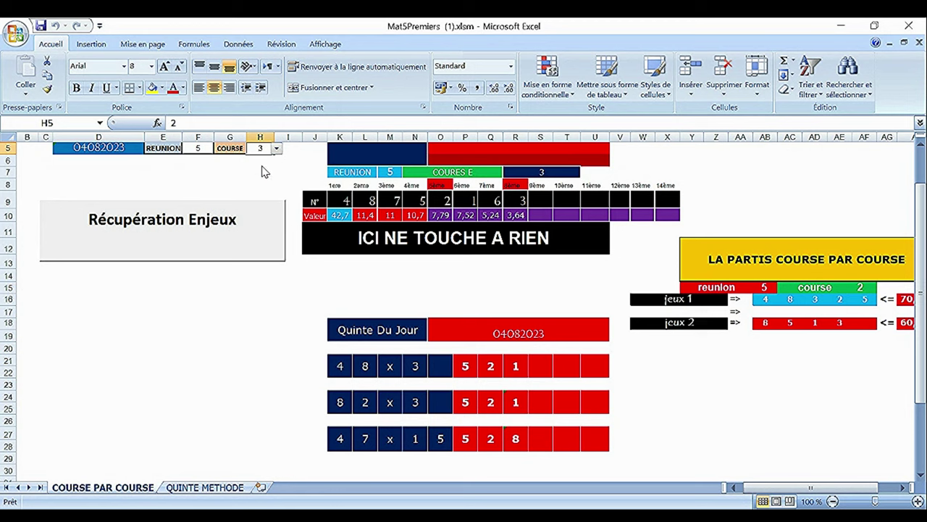
click(180, 243)
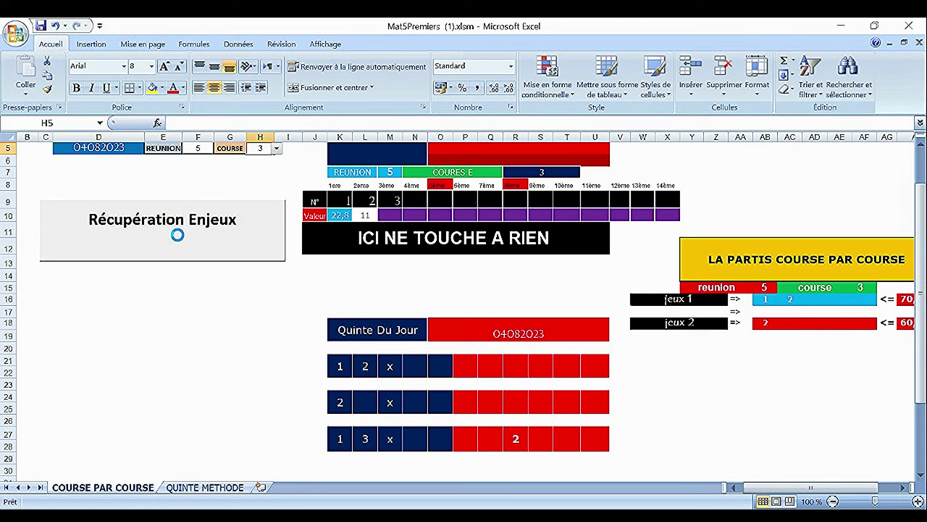
click(276, 148)
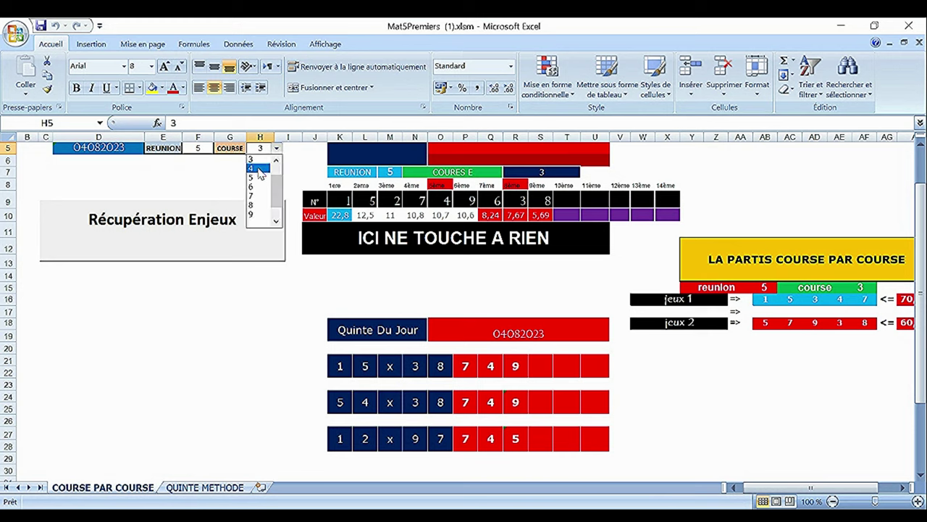
click(255, 169)
click(191, 233)
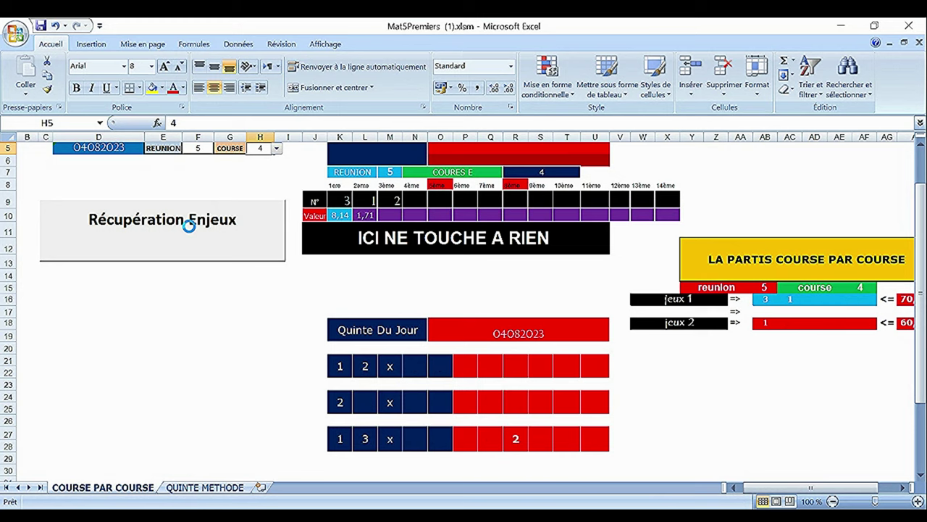